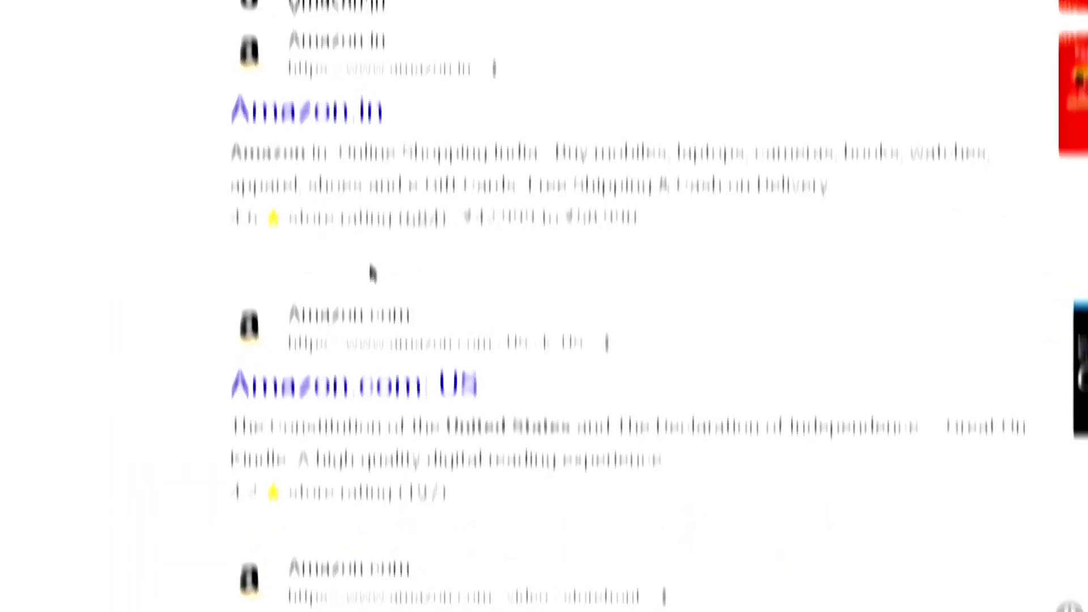
Copy the Xbox Series S page's short SiteStripe text link, then highlight the up-to-10% commission line
left_click(348, 381)
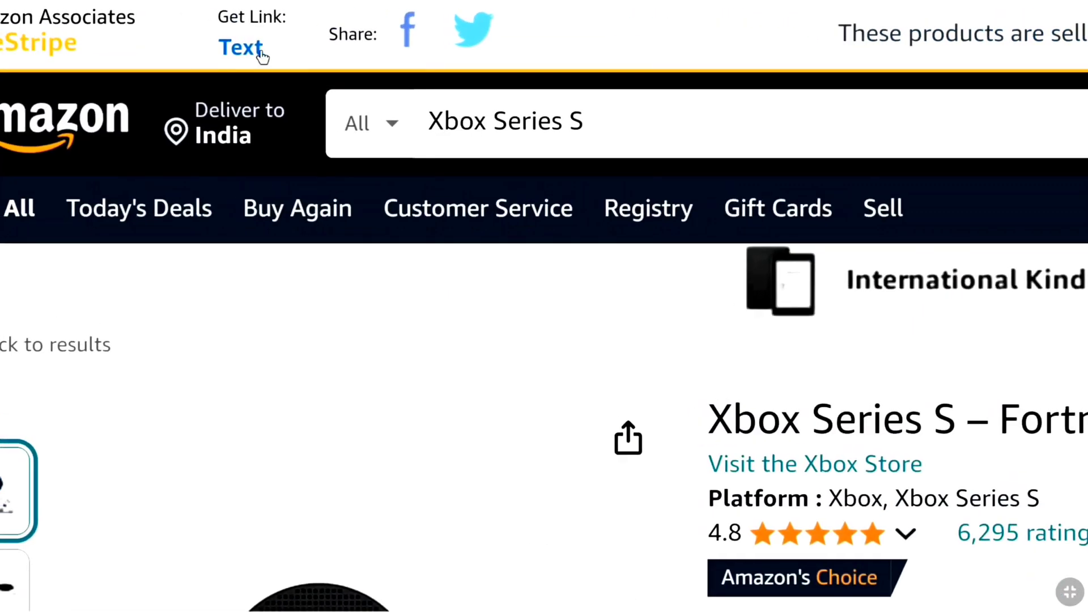
left_click(261, 51)
left_click(351, 360)
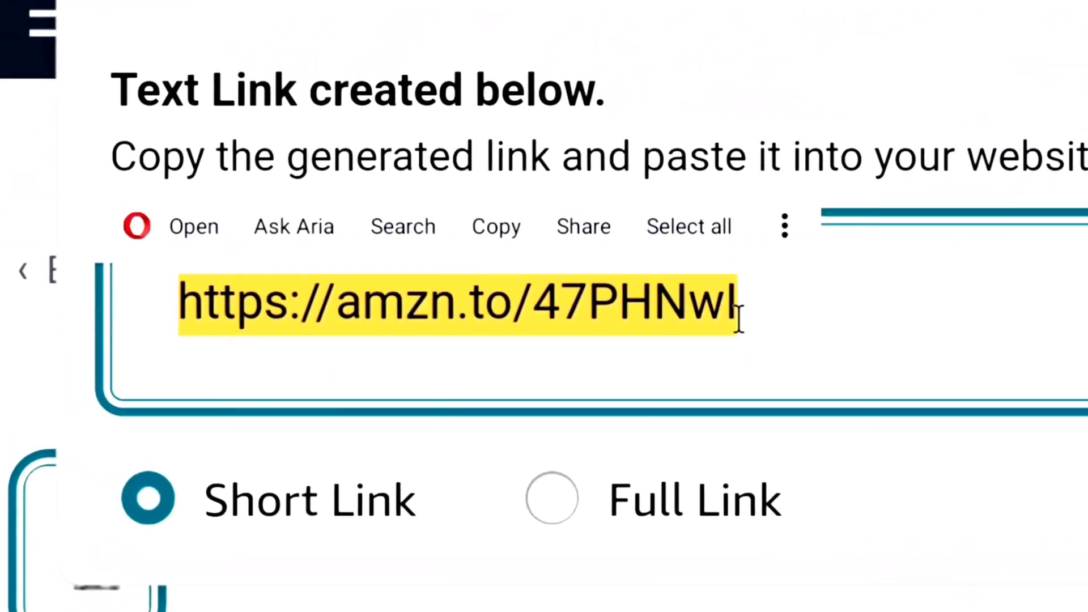
left_click(228, 324)
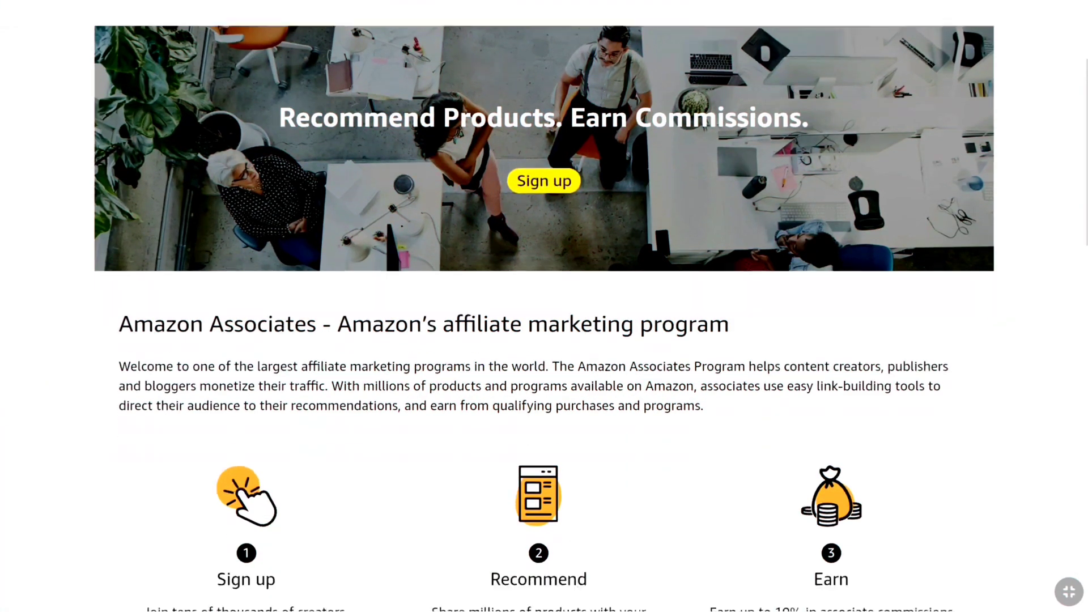
scroll(544, 306, "down", 5)
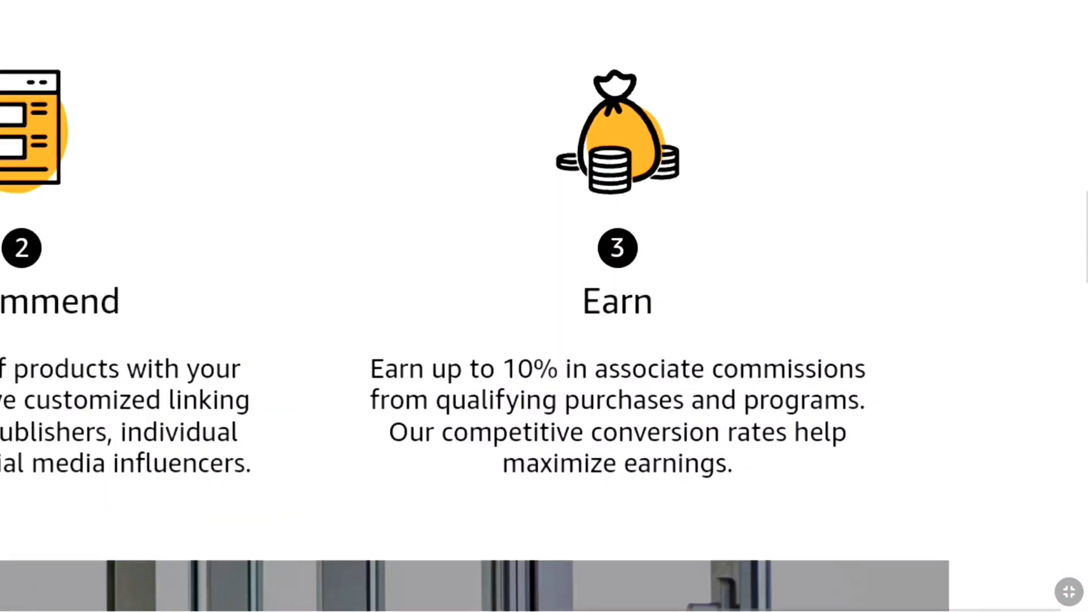
left_click_drag(369, 369, 874, 348)
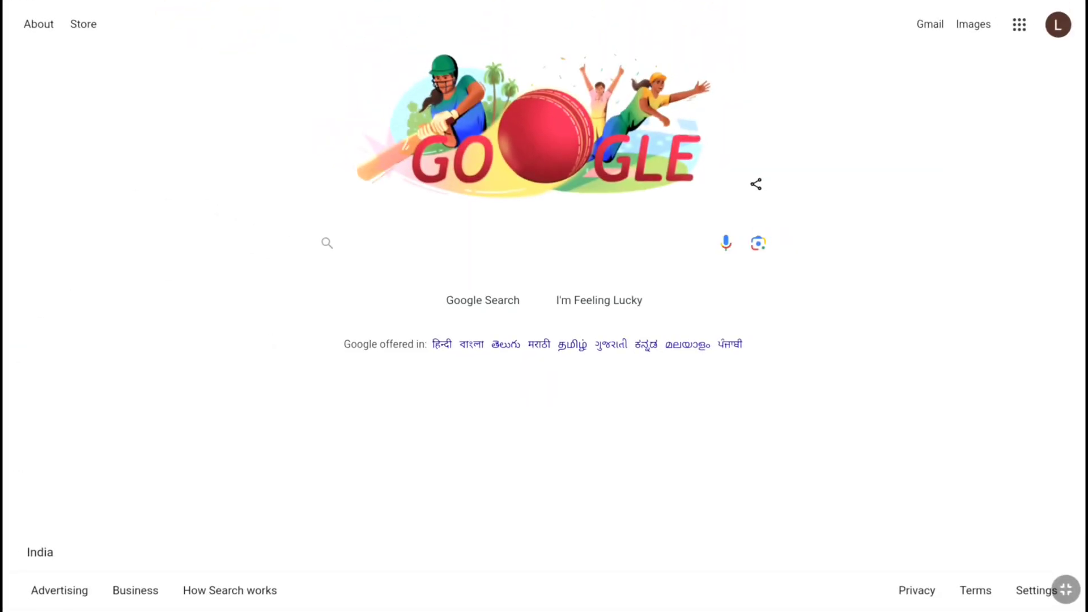
Search Google for 'US Amazon Affiliate'
left_click(391, 244)
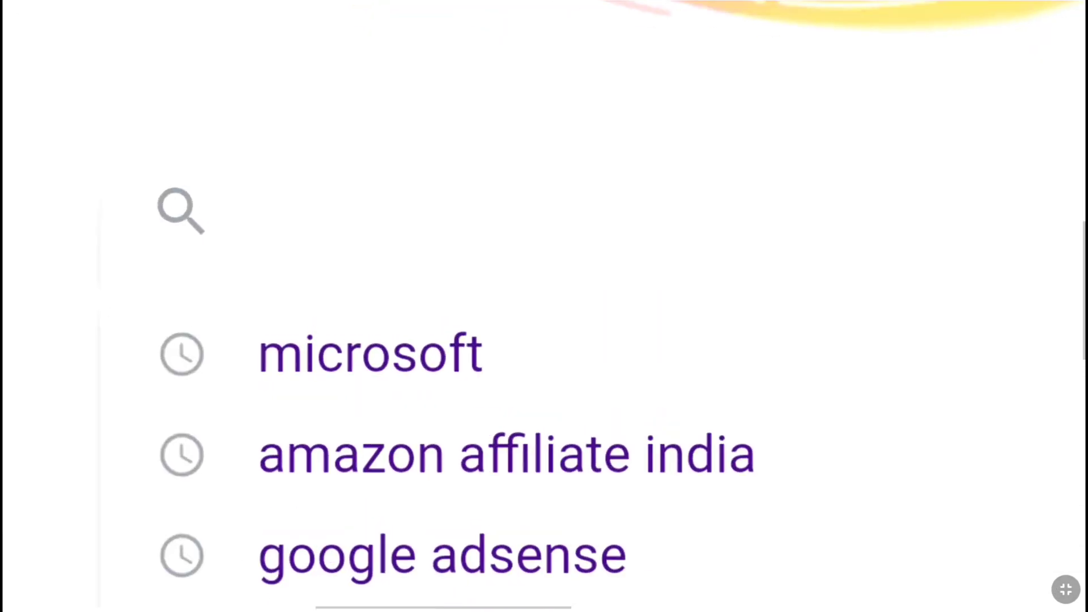
type("US Amazon Affiliate")
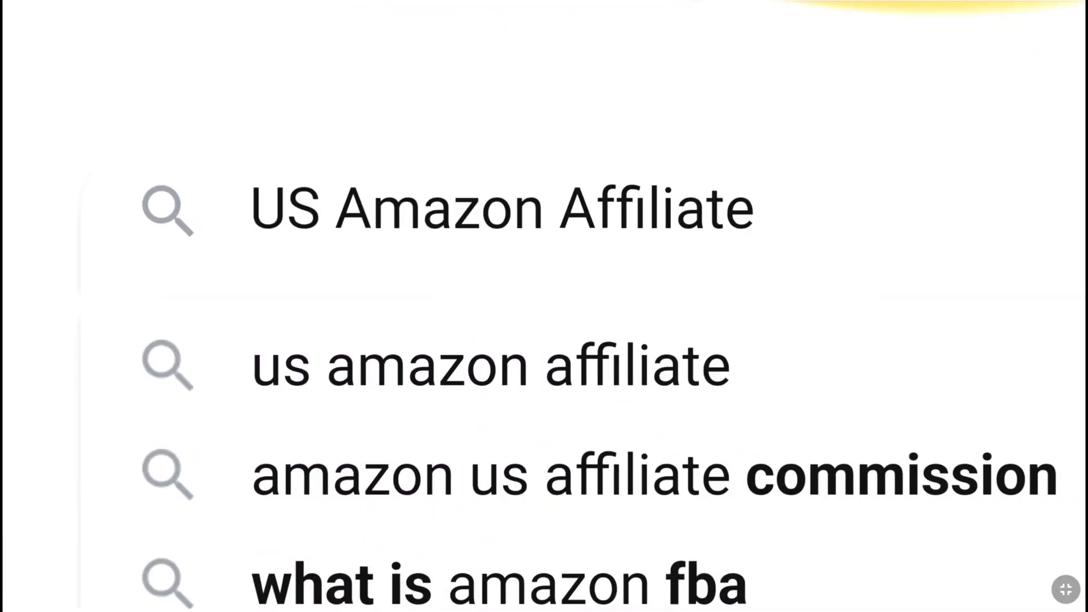
key("Return")
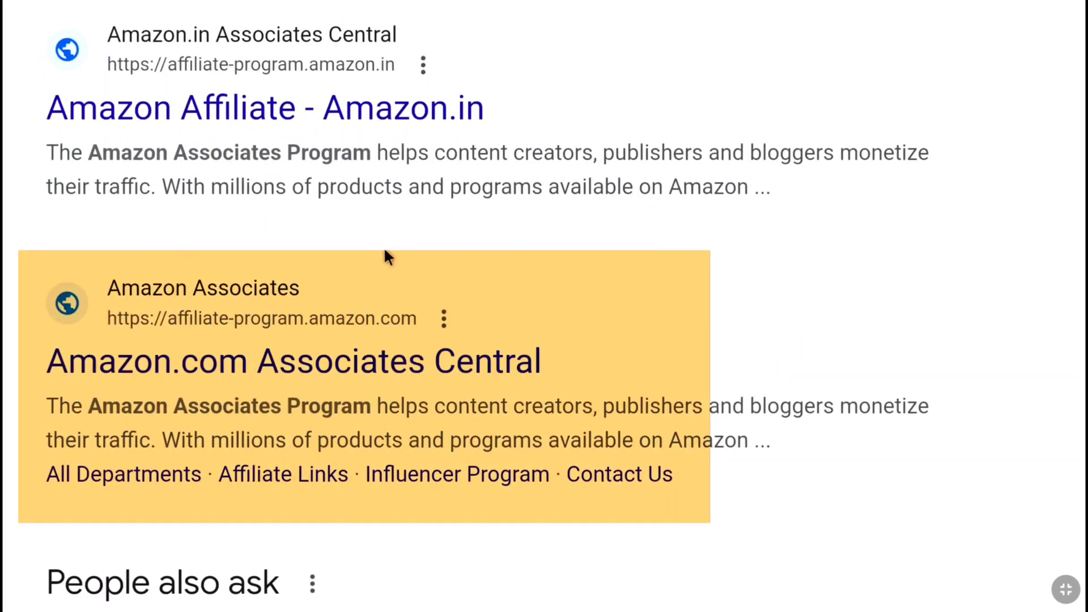
Go to Amazon.com Associates Central and confirm United States as the program country
left_click(224, 372)
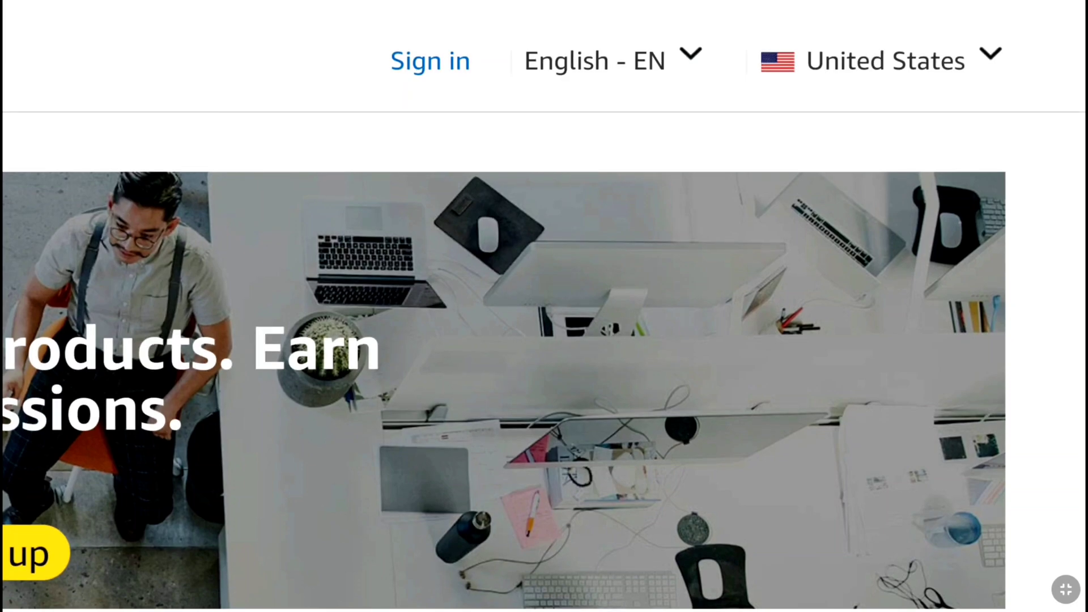
left_click(918, 66)
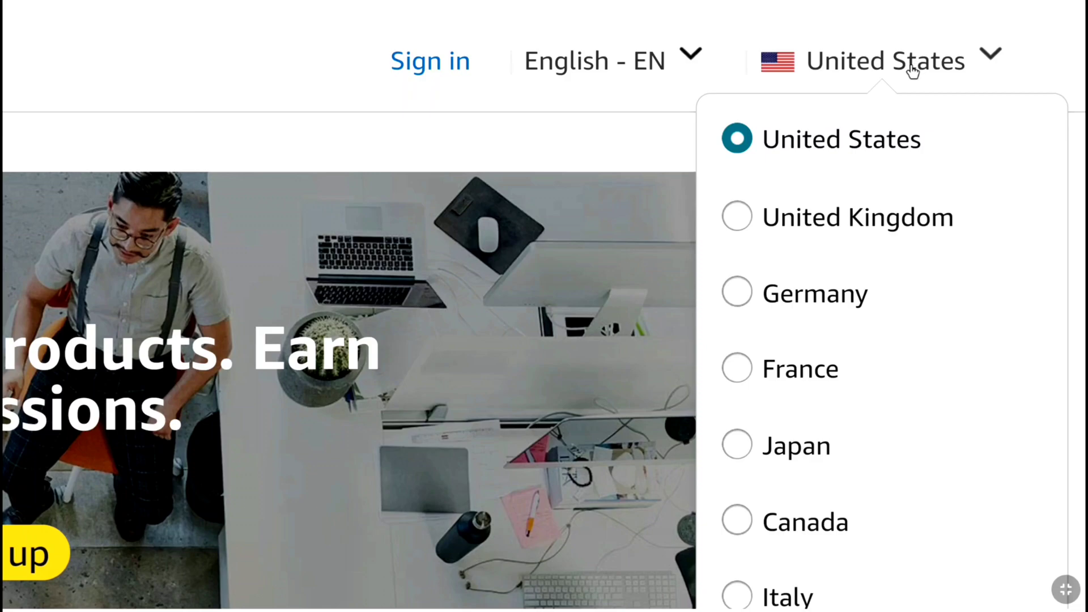
left_click(912, 72)
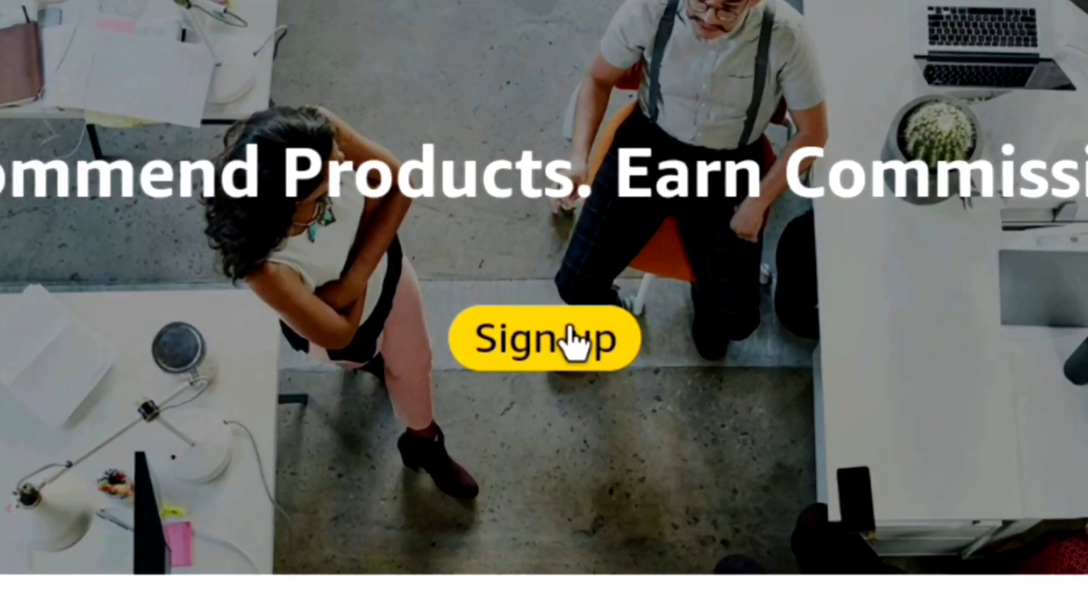
Begin the Associates sign-up with the homepage's yellow Sign up button
left_click(540, 230)
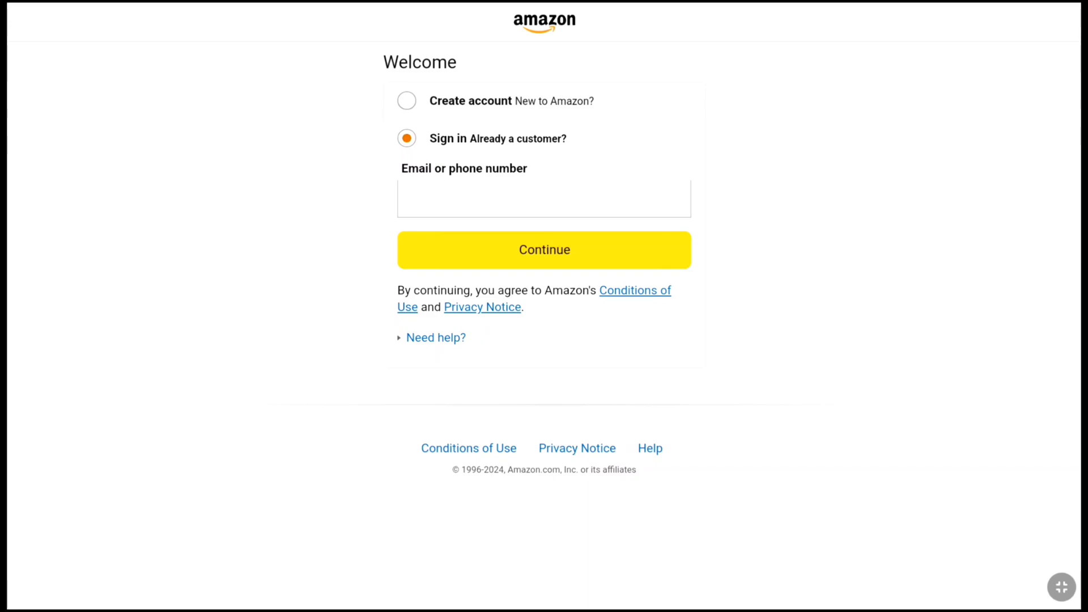
left_click(407, 102)
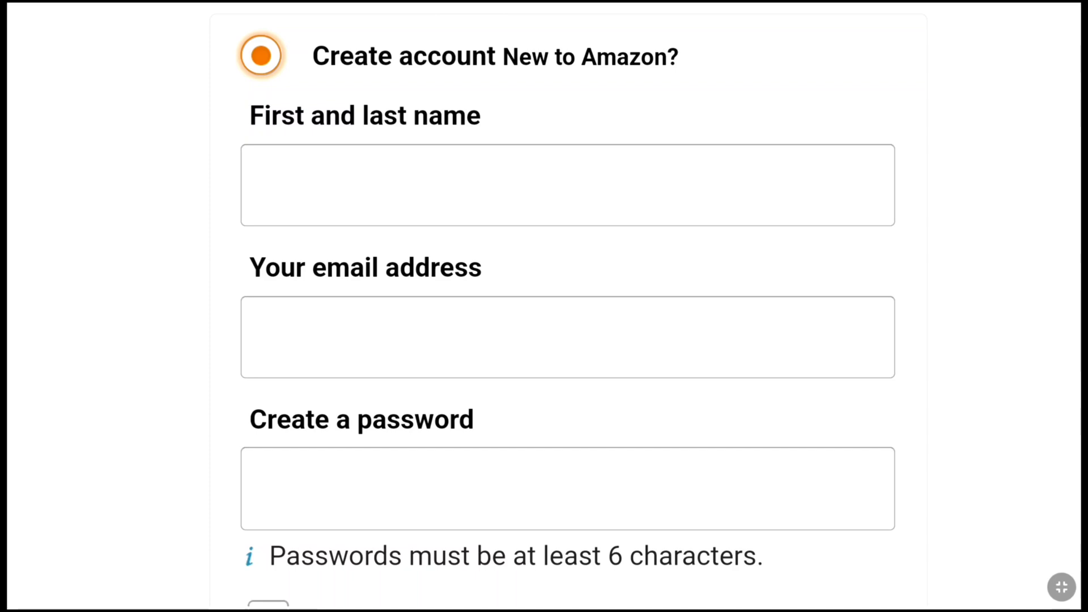
scroll(567, 341, "down", 5)
scroll(282, 387, "down", 3)
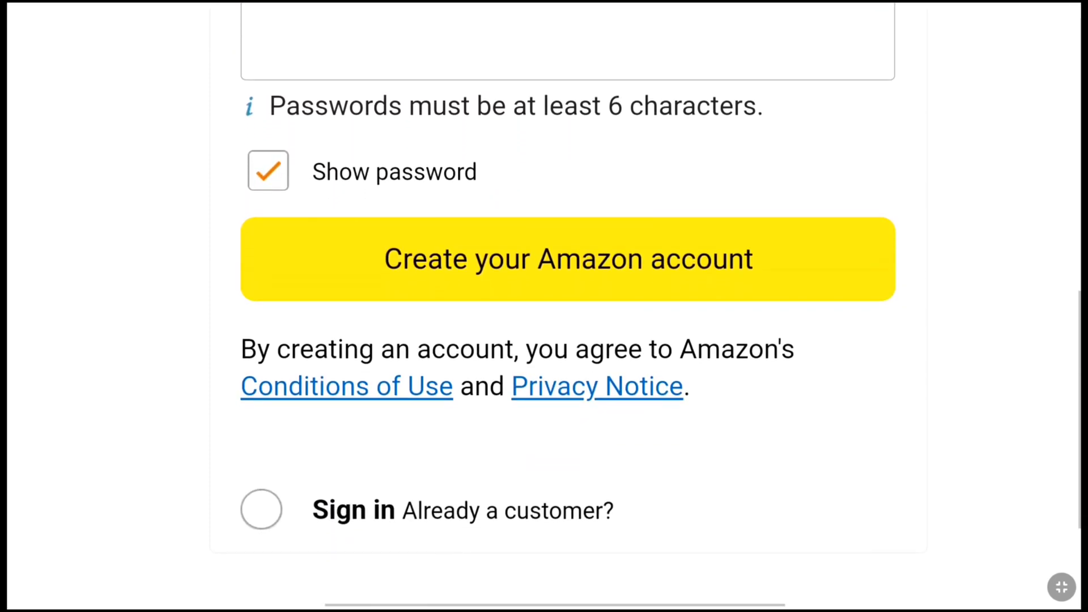
left_click(261, 491)
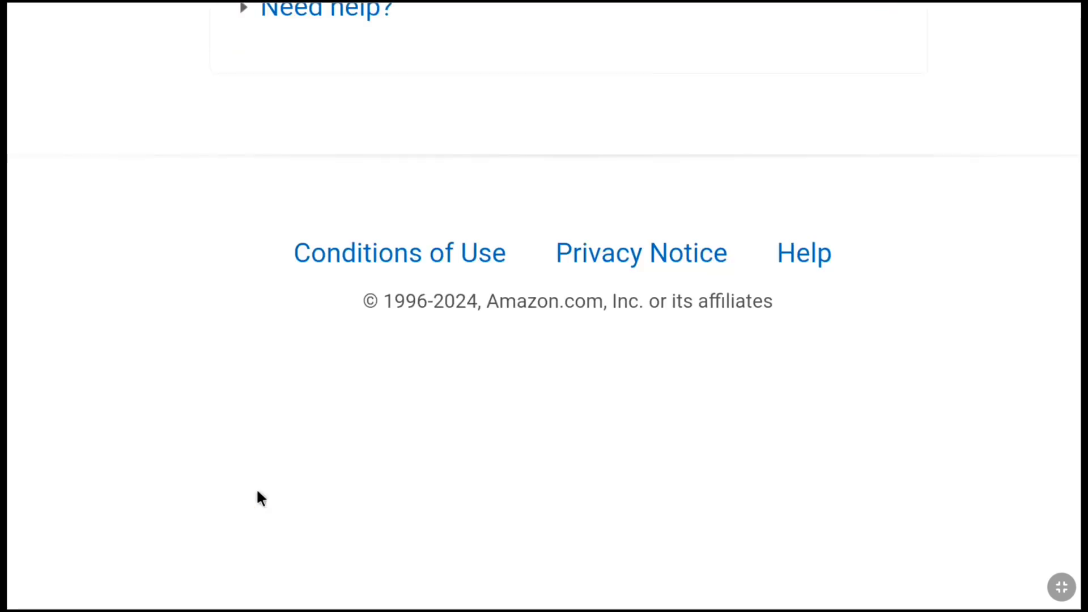
Sign in using the Amazon account's e-mail address and password
left_click(431, 198)
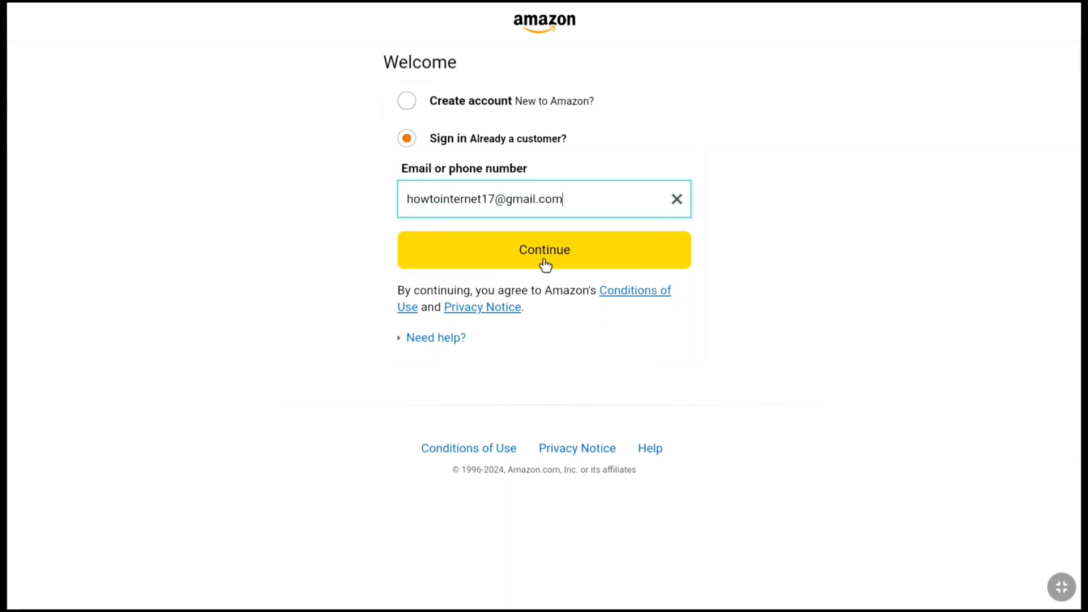
left_click(476, 264)
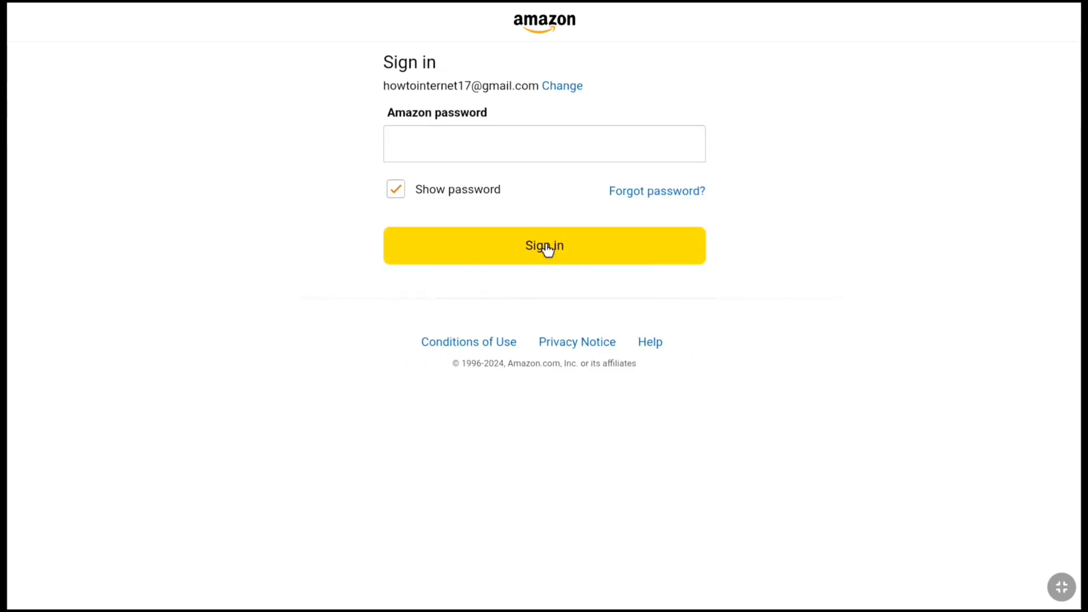
left_click(440, 152)
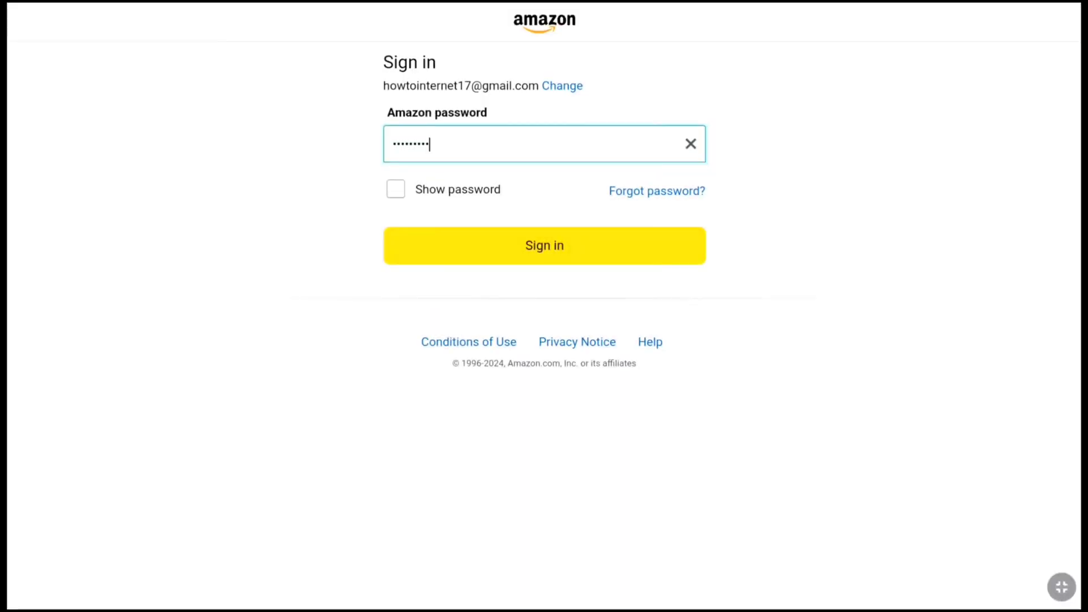
left_click(544, 247)
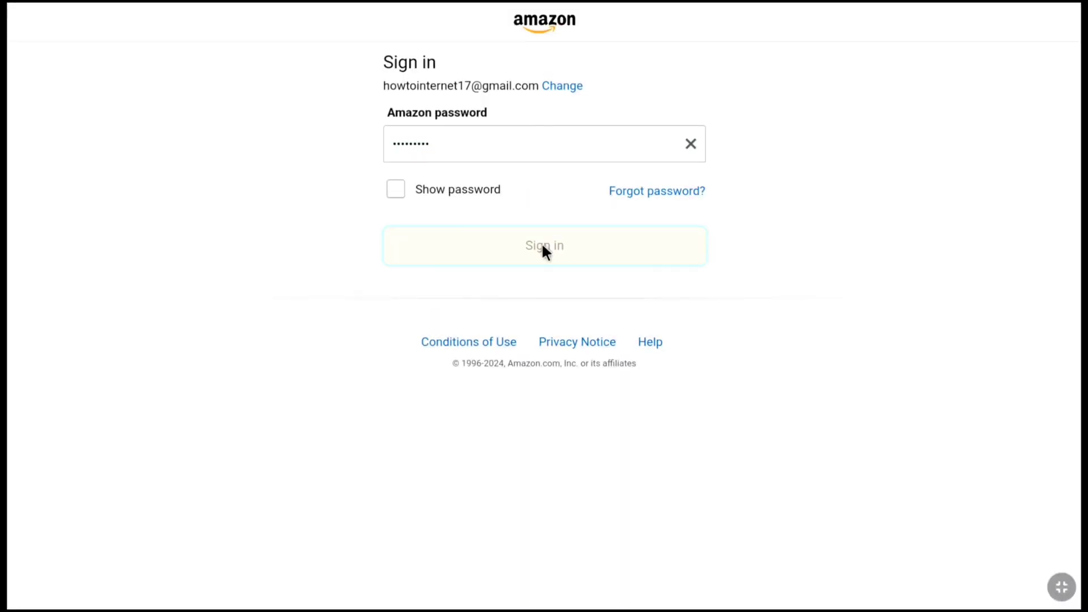
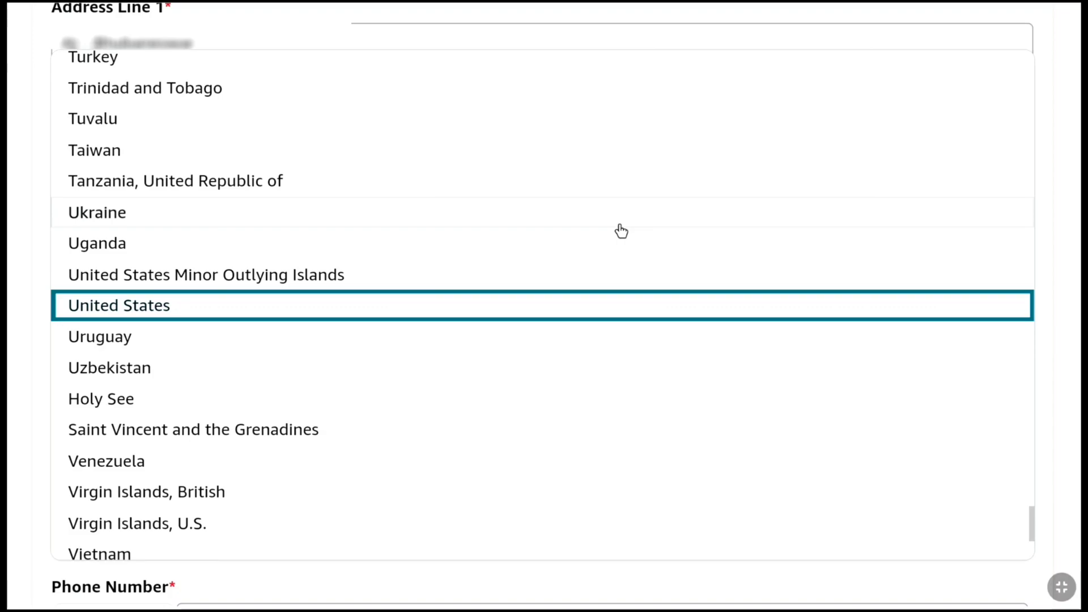
Set the payee country to India, the region to Odisha, and enter the postal code
scroll(336, 250, "up", 20)
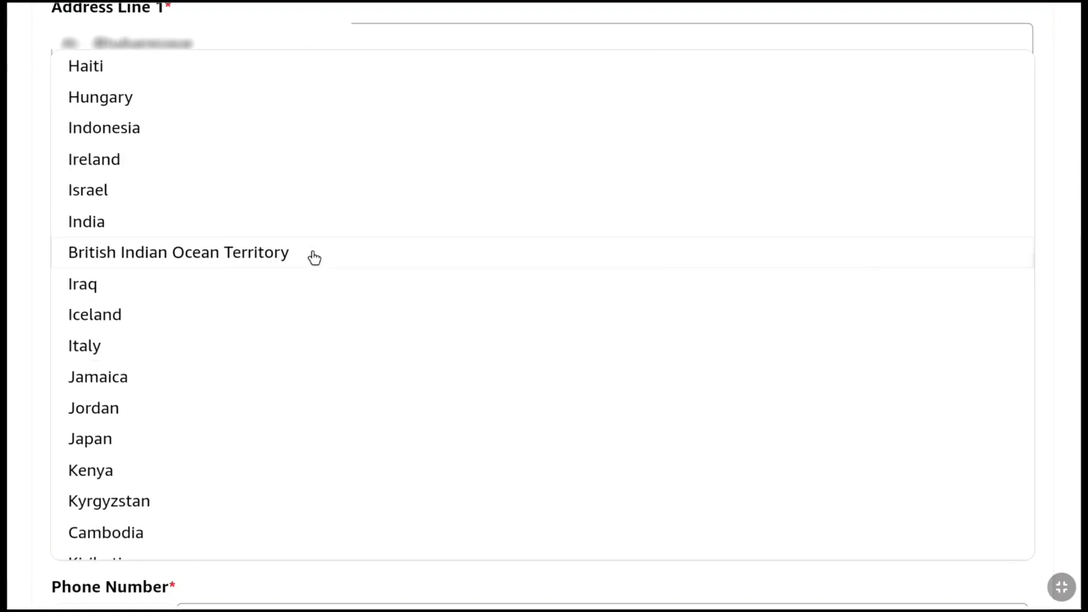
left_click(245, 227)
scroll(248, 229, "down", 5)
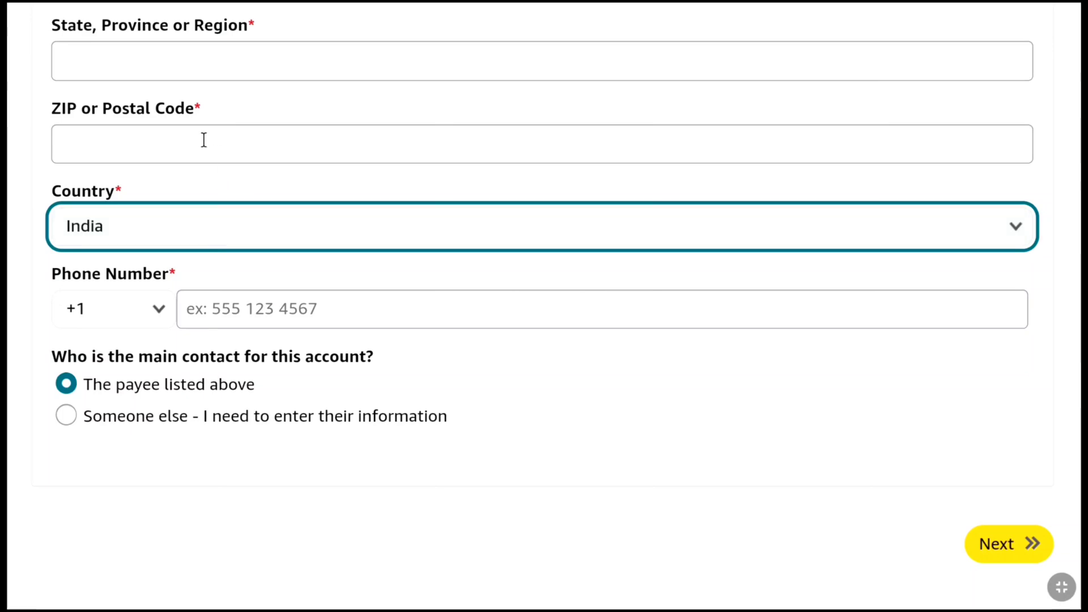
left_click(105, 59)
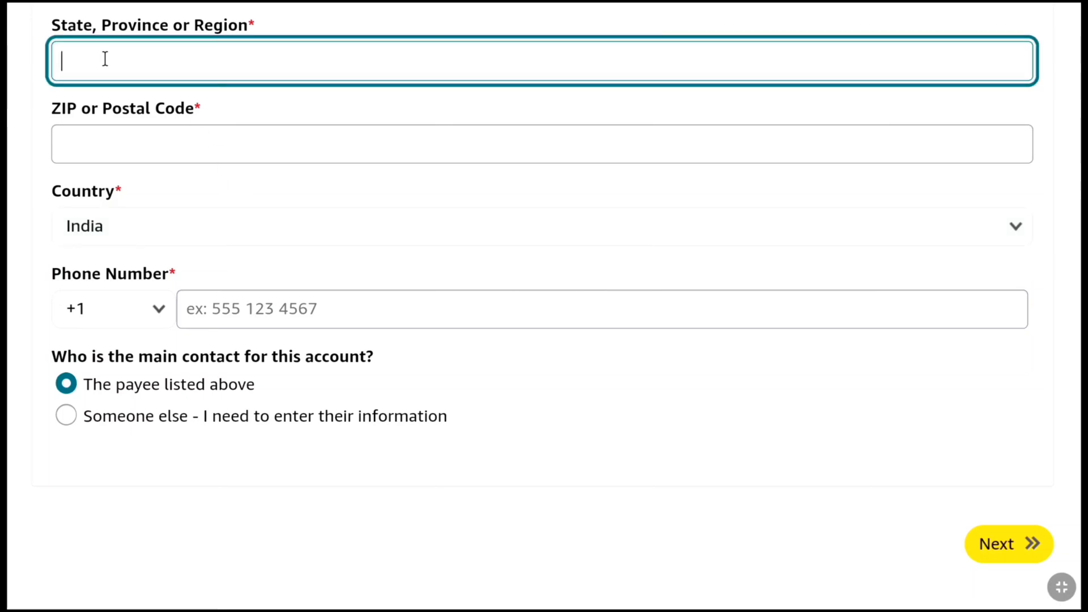
type("Odisha")
left_click(119, 146)
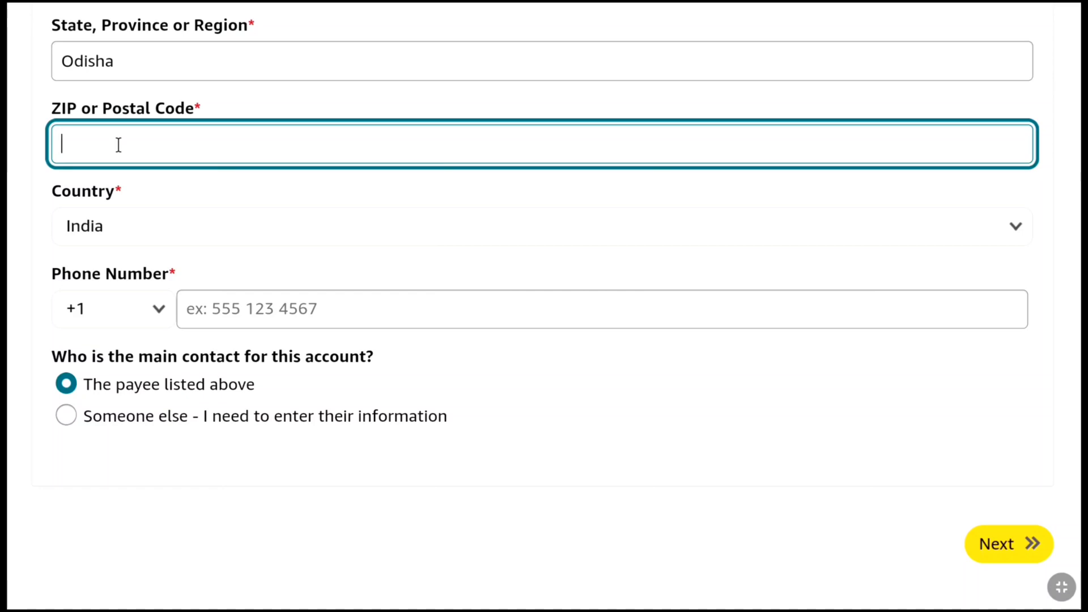
type("751024")
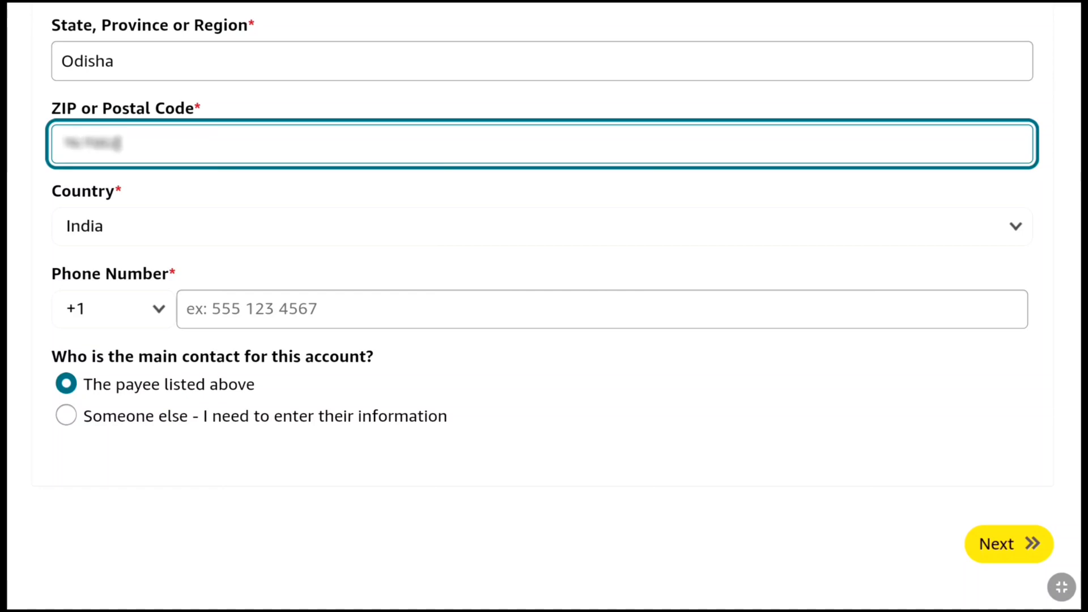
Choose the +91 phone code, enter the phone number, and highlight the main contact question
left_click(149, 311)
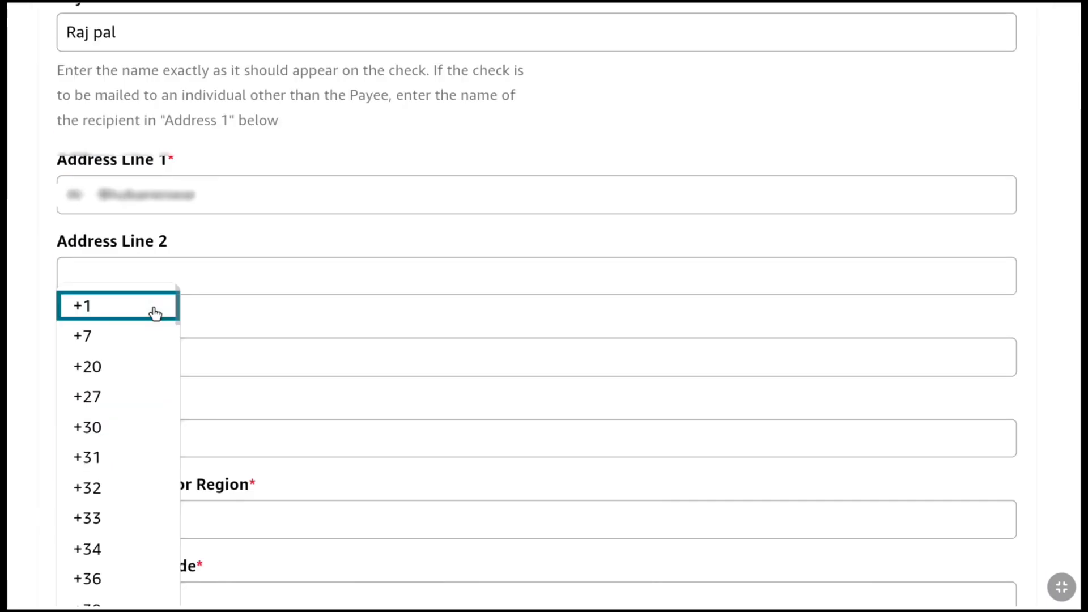
scroll(133, 319, "down", 10)
left_click(105, 357)
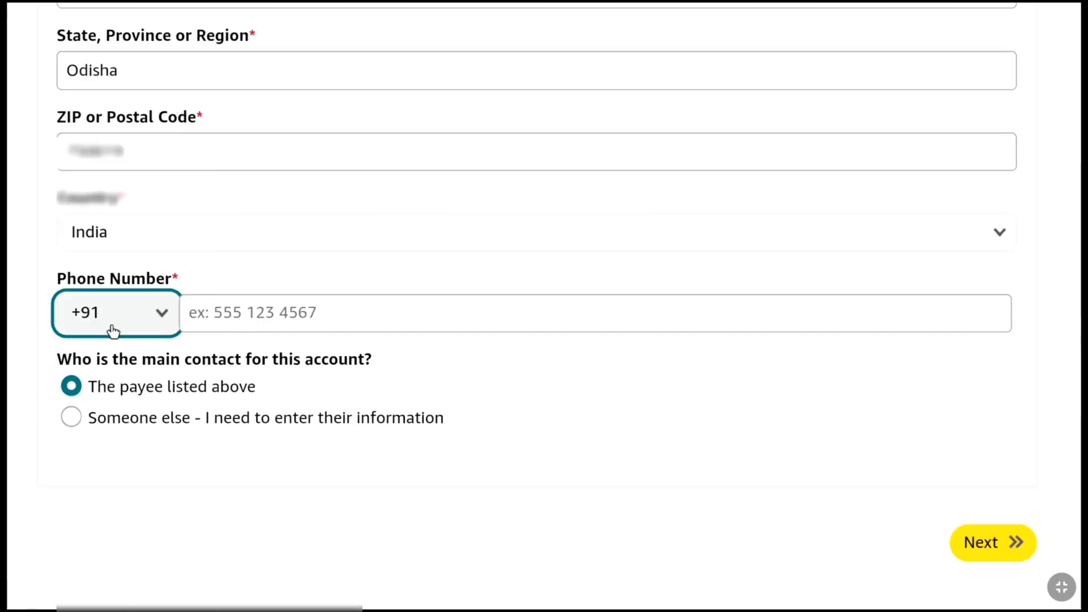
left_click(228, 312)
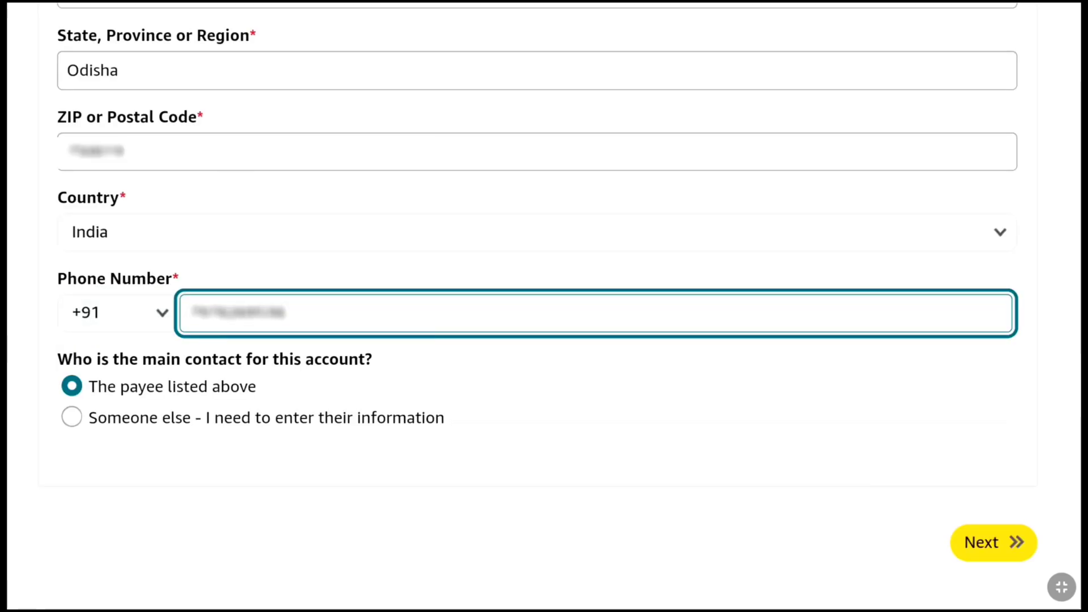
scroll(154, 329, "down", 1)
left_click_drag(52, 349, 372, 345)
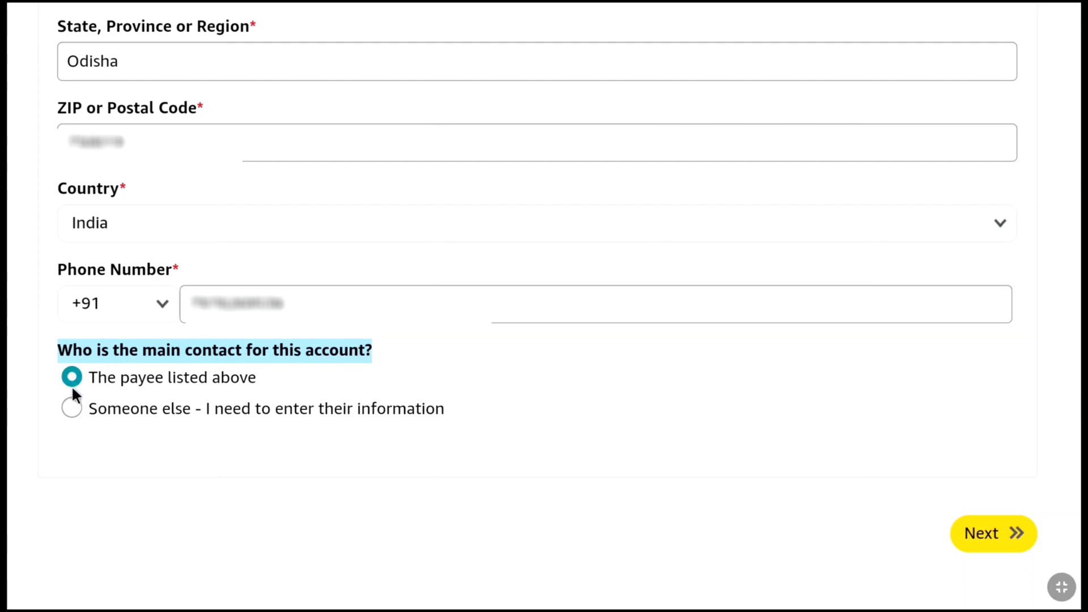
left_click(72, 407)
scroll(73, 402, "down", 5)
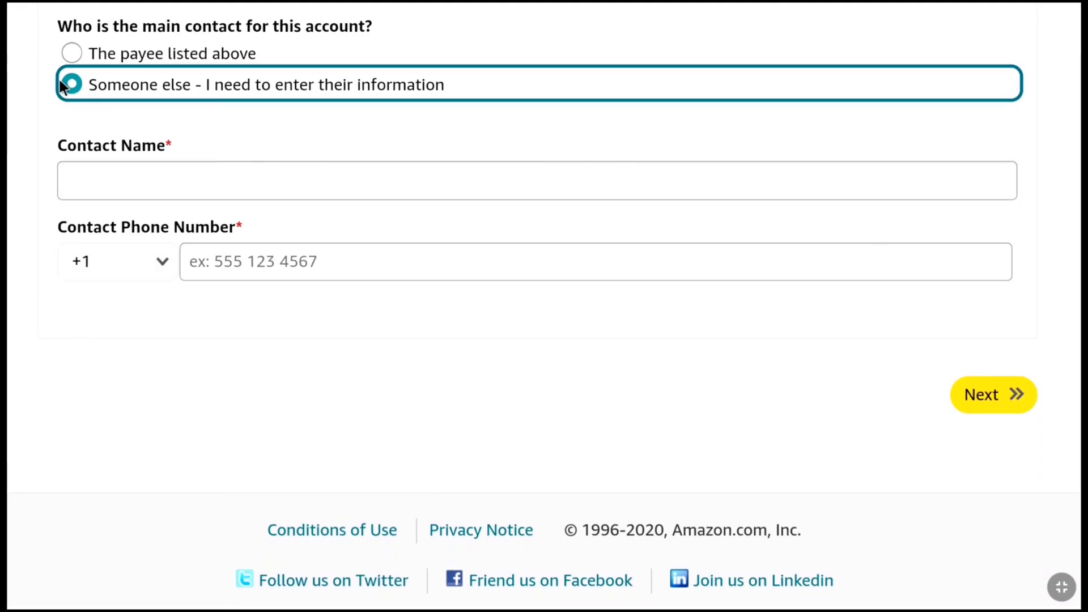
left_click(71, 54)
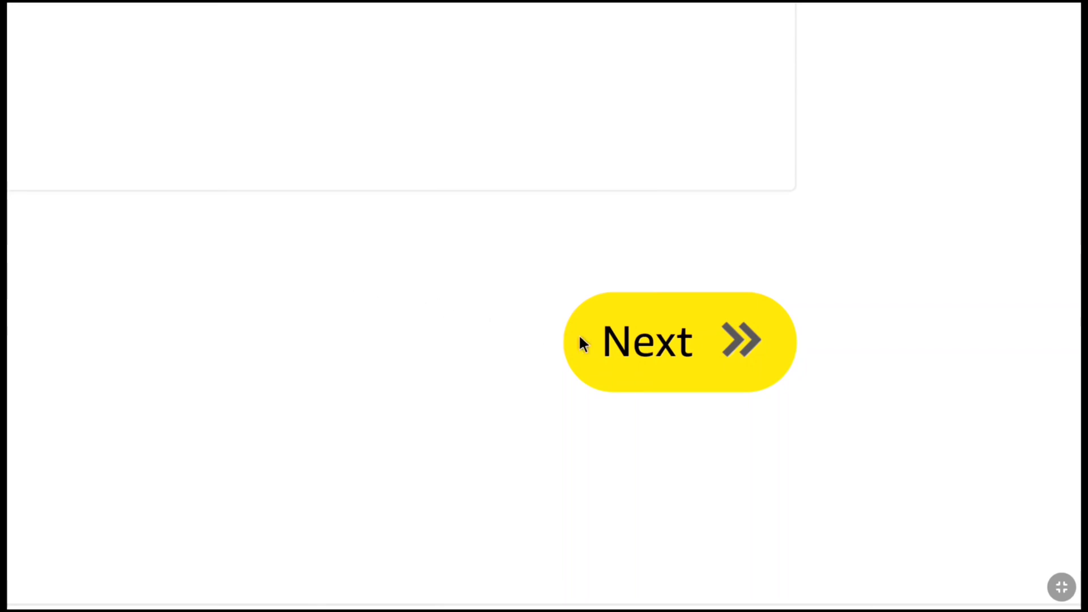
Submit the payee form with Next to reach the Websites and Mobile Apps step
left_click(639, 345)
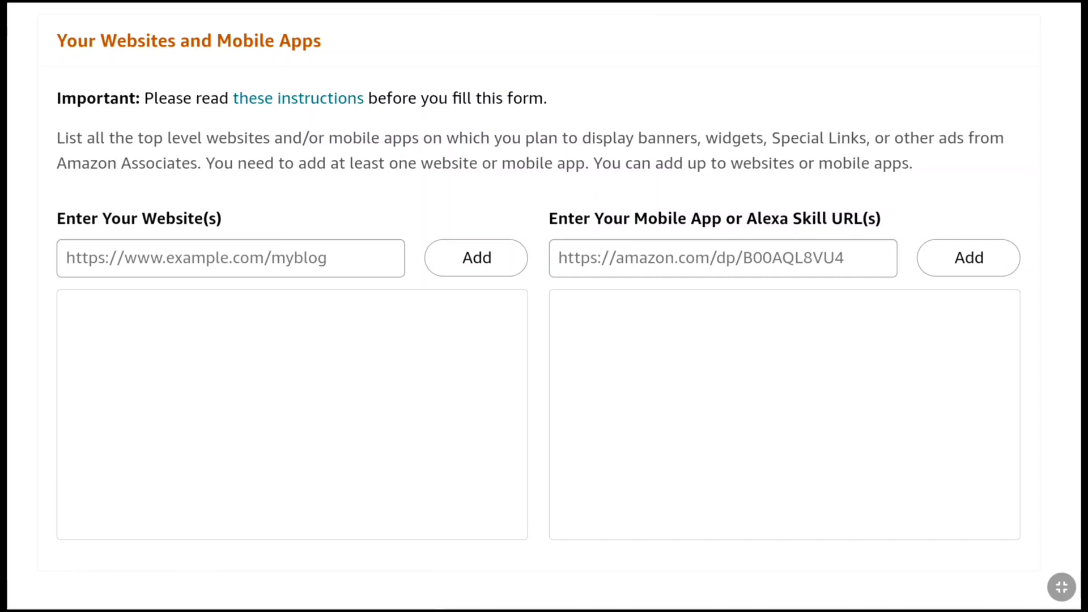
Paste the YouTube channel URL into the website field and add it to the list
left_click(165, 264)
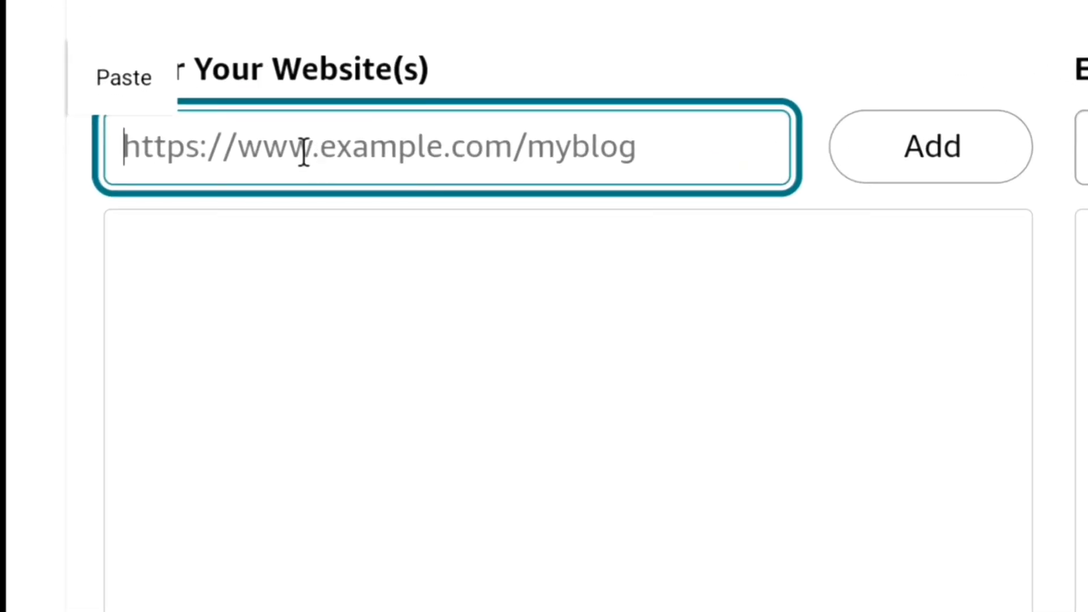
left_click(144, 79)
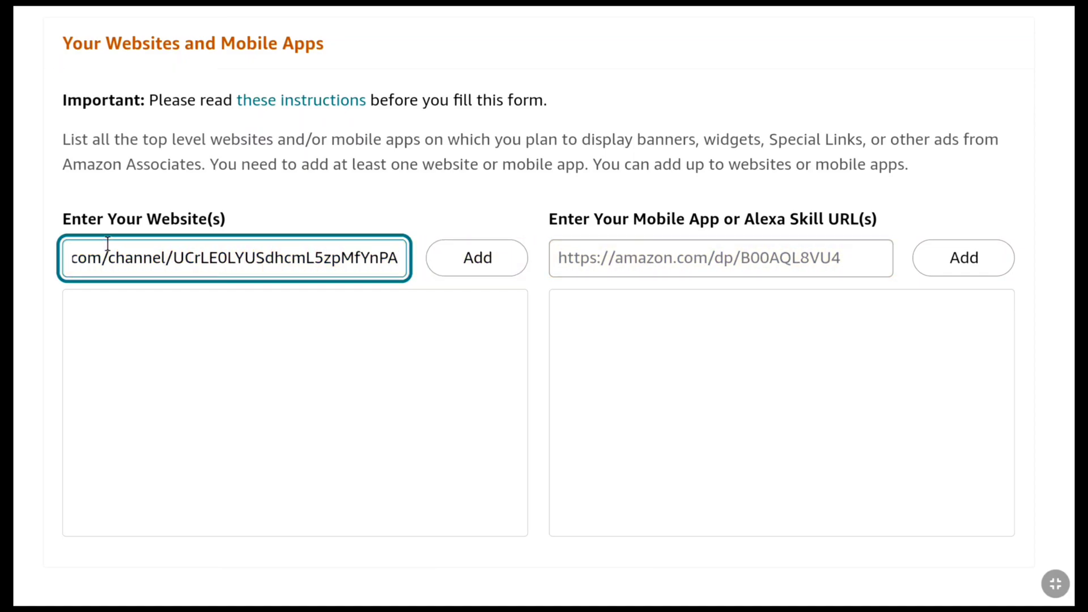
left_click(482, 269)
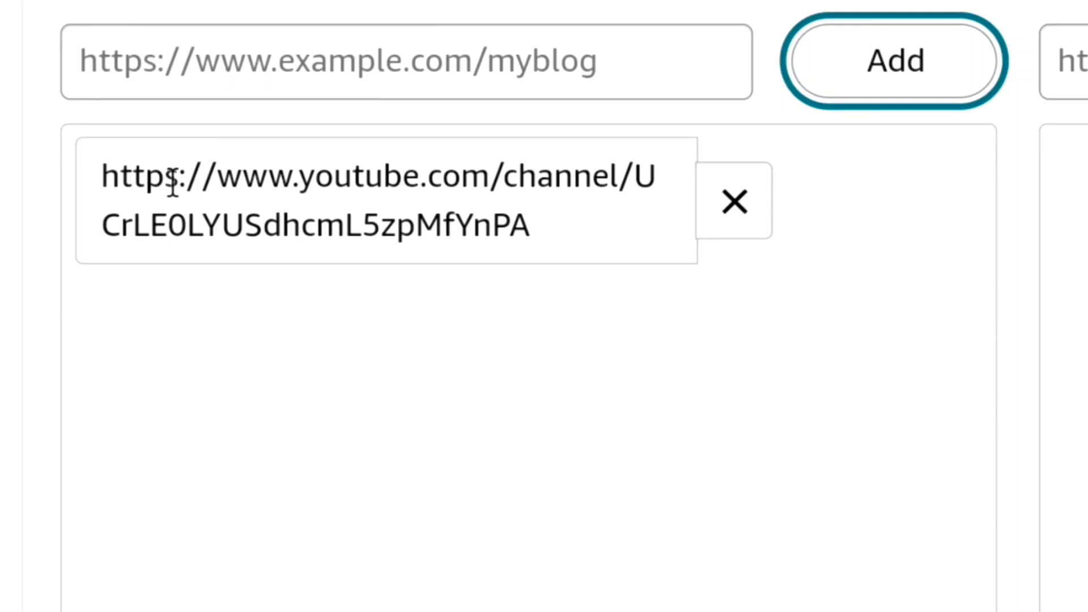
scroll(111, 319, "down", 2)
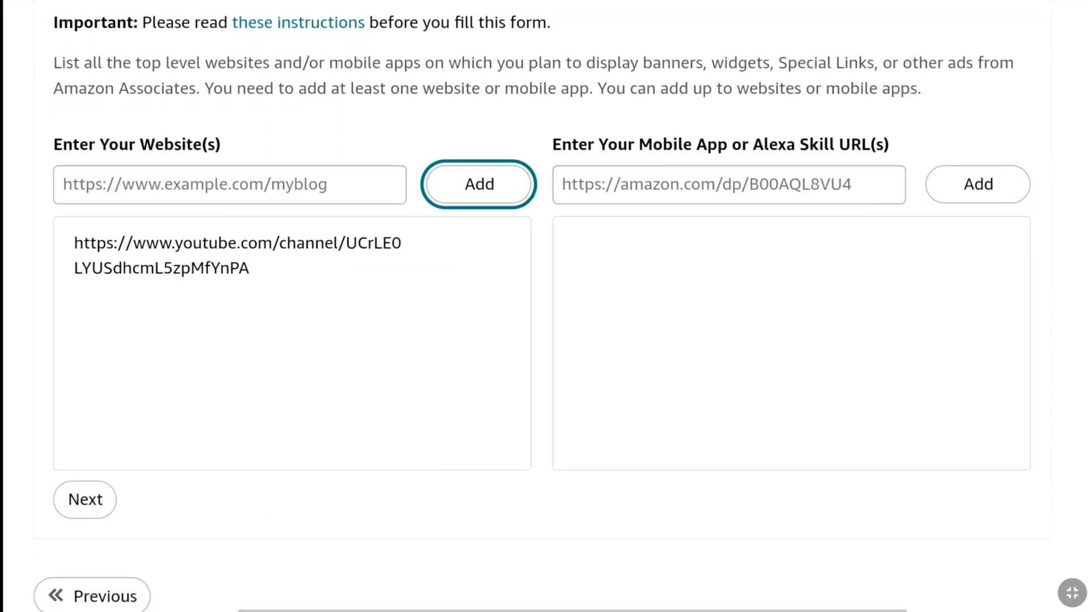
Answer No to the children-under-13 question and confirm the website list
left_click(83, 454)
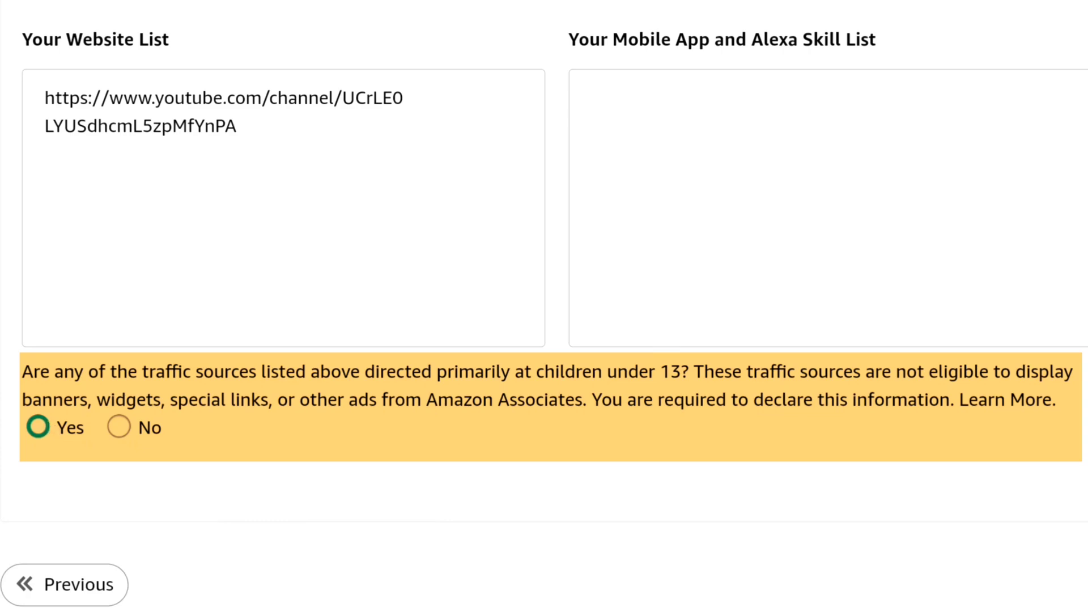
left_click(116, 429)
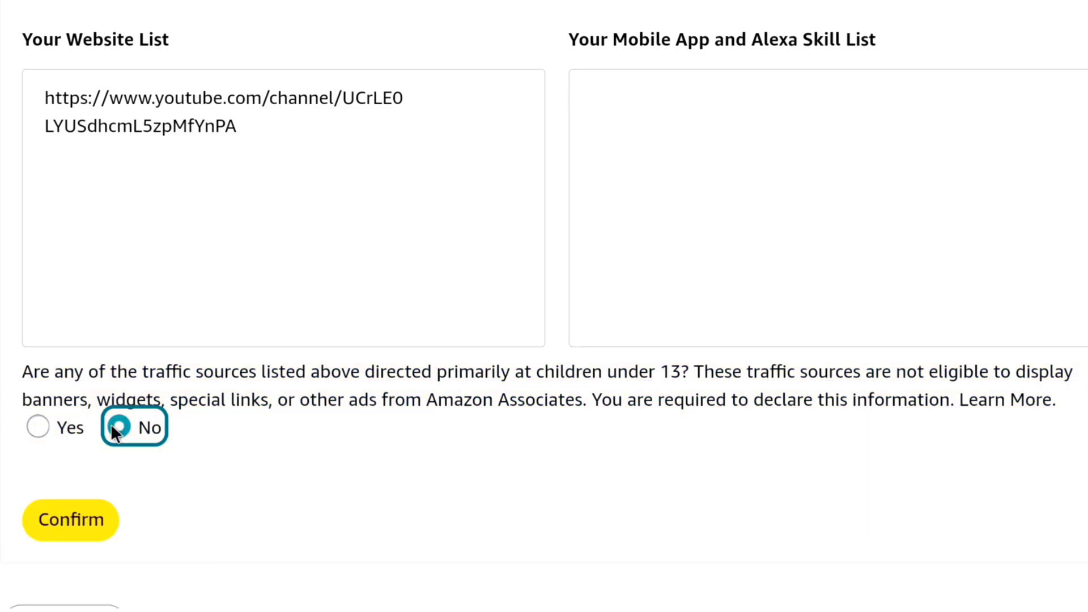
left_click(76, 523)
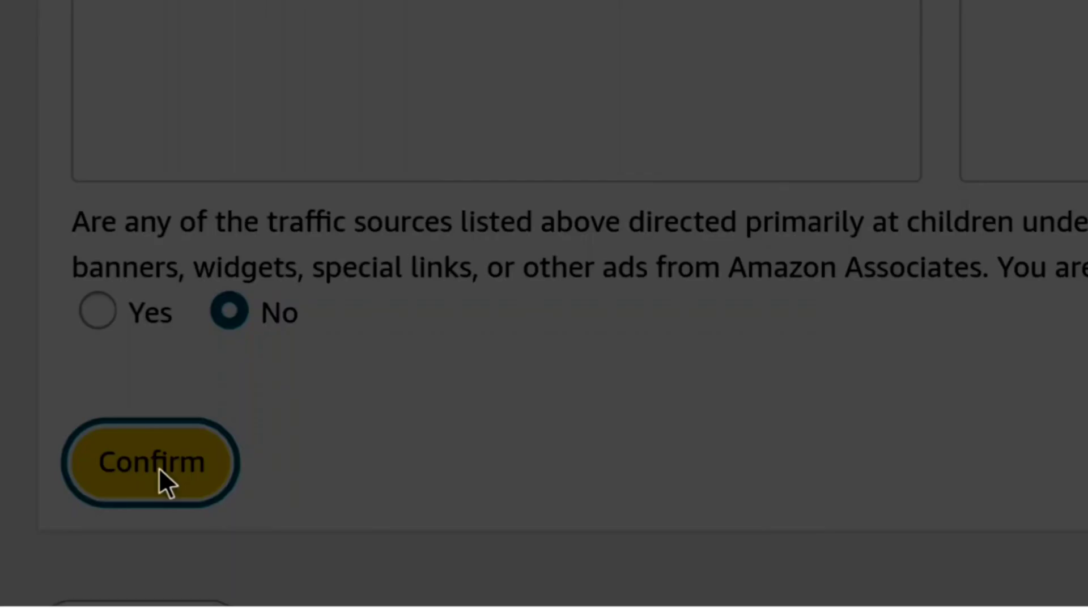
scroll(544, 306, "down", 1)
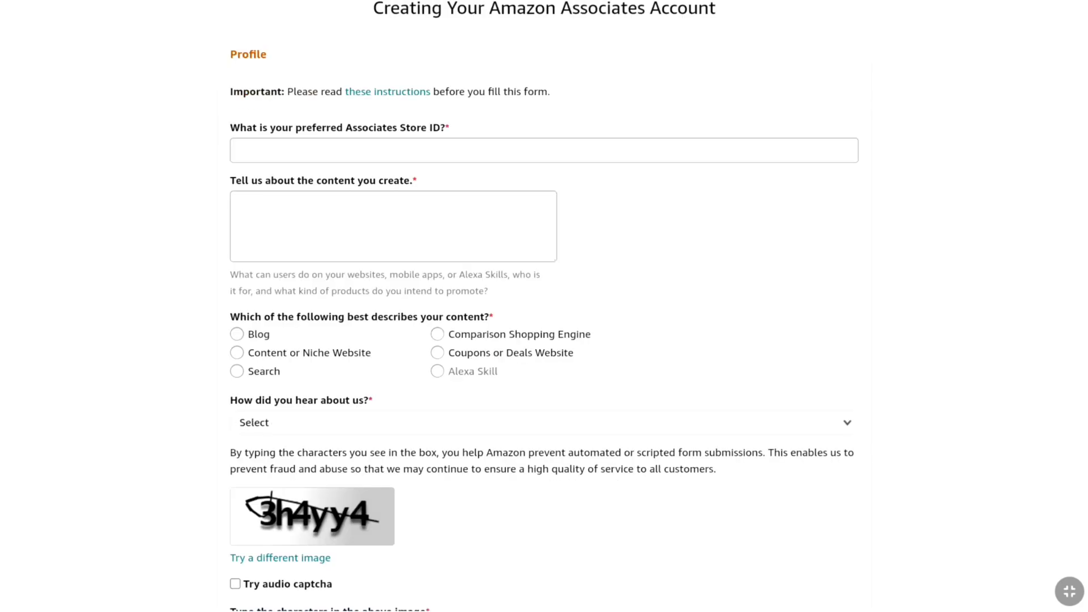
Enter the preferred Store ID and paste the how-to tutorial content description
left_click(279, 151)
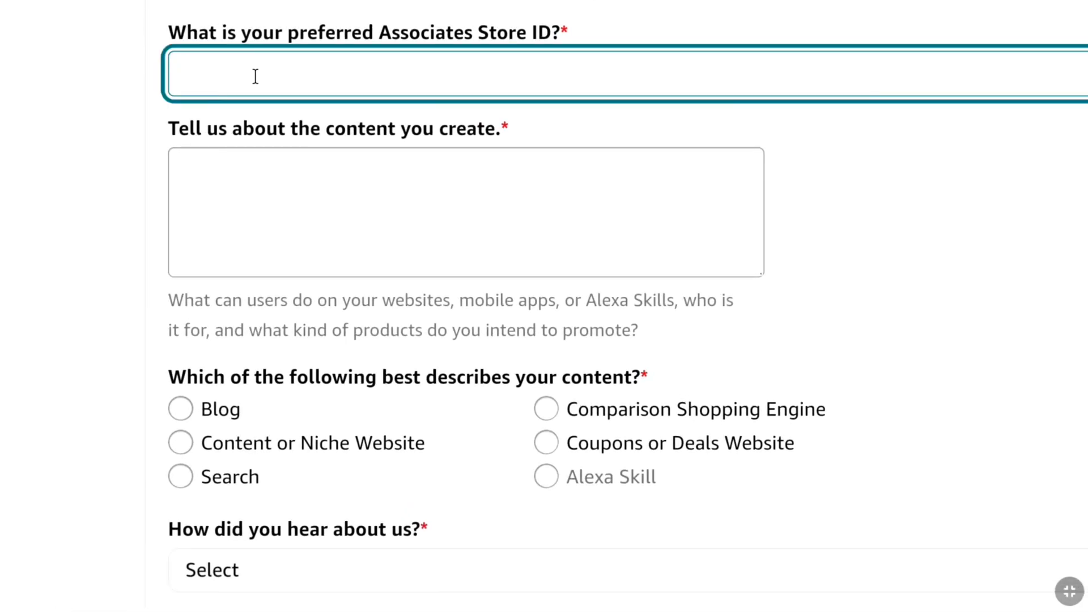
type("Howtointernet14")
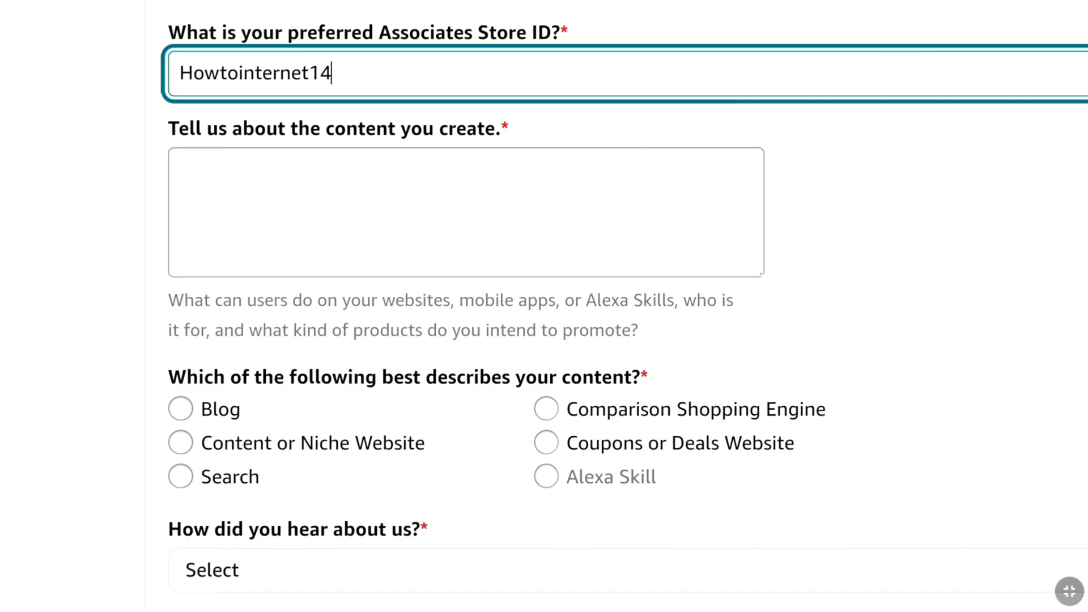
left_click(219, 169)
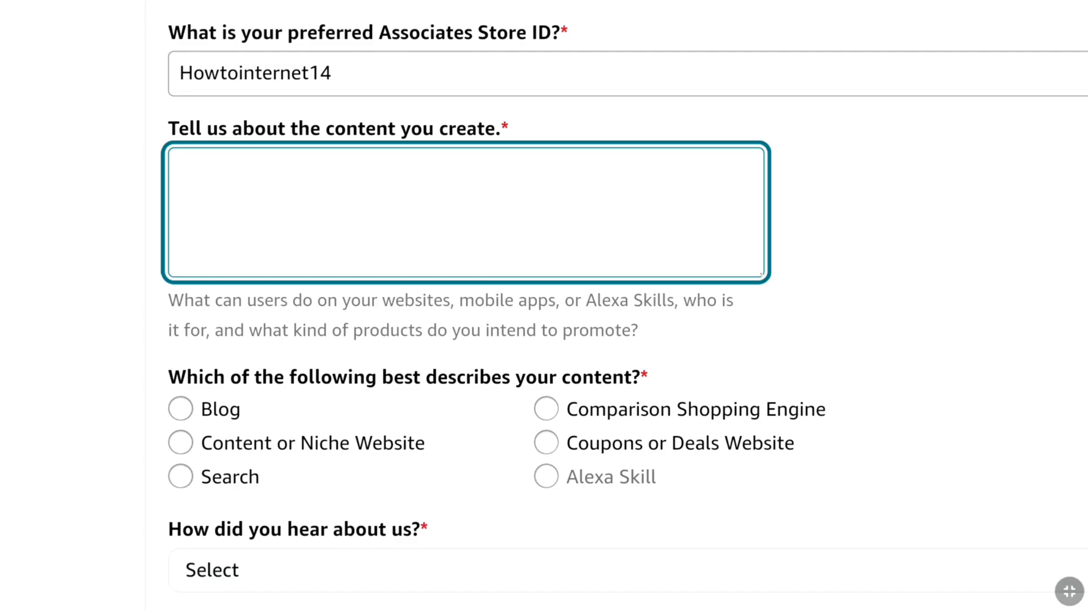
type("I create \"how to\" tutorials on various websites, tools, apps, services, and social media platforms, providing easy to follow guides for users.")
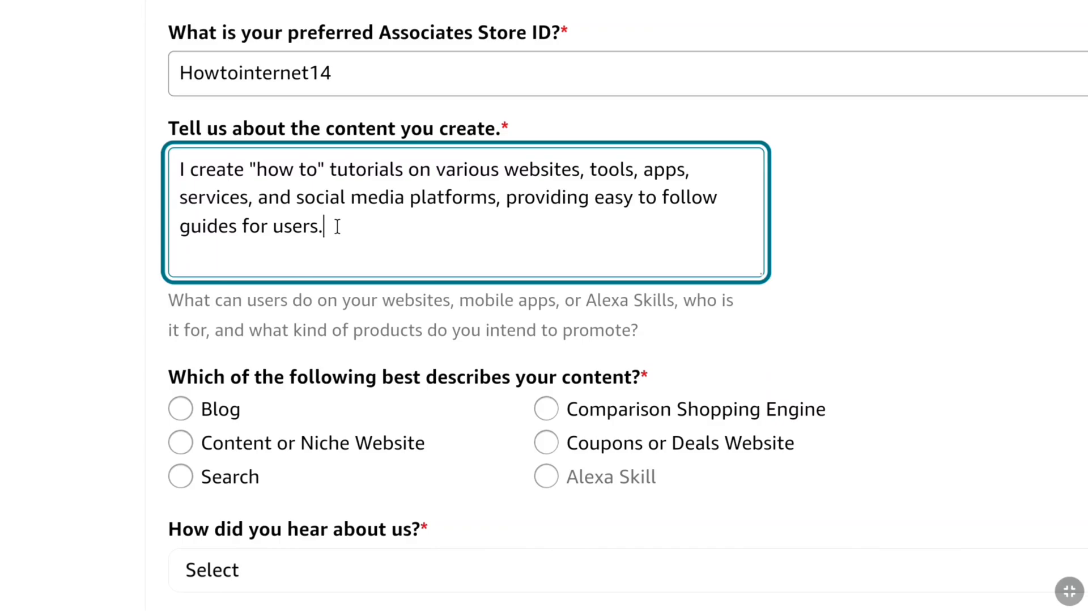
Choose Search as the content type and Word of Mouth for how you heard
scroll(624, 306, "down", 6)
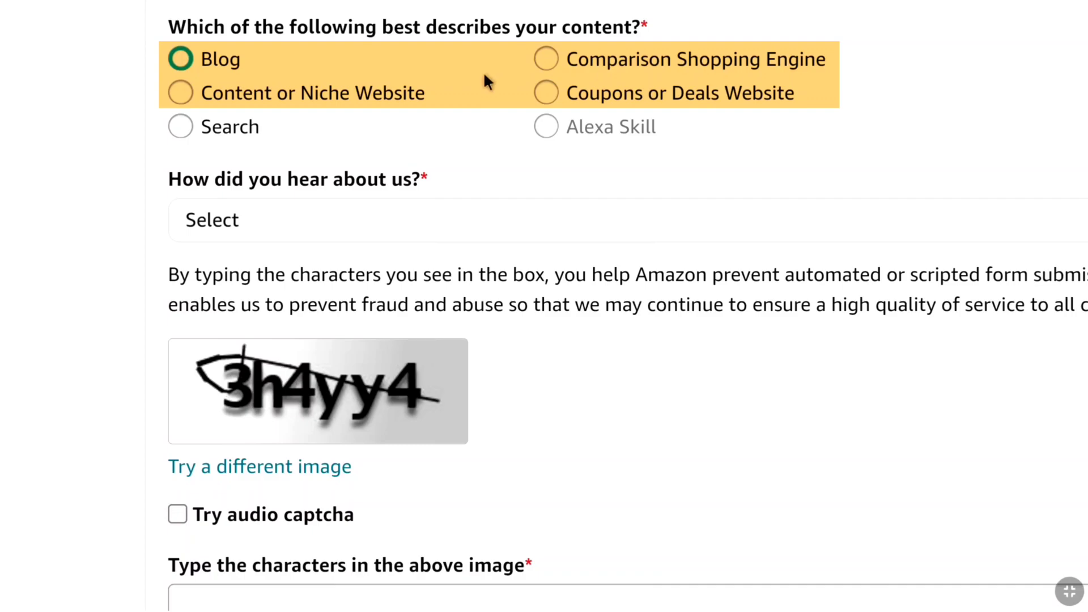
left_click(184, 124)
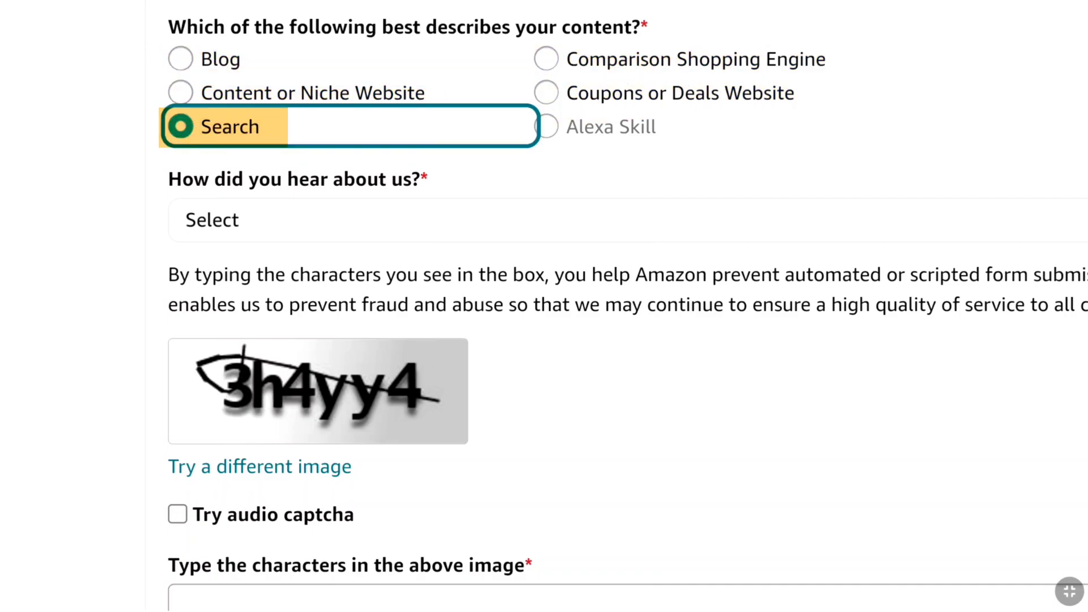
left_click(351, 222)
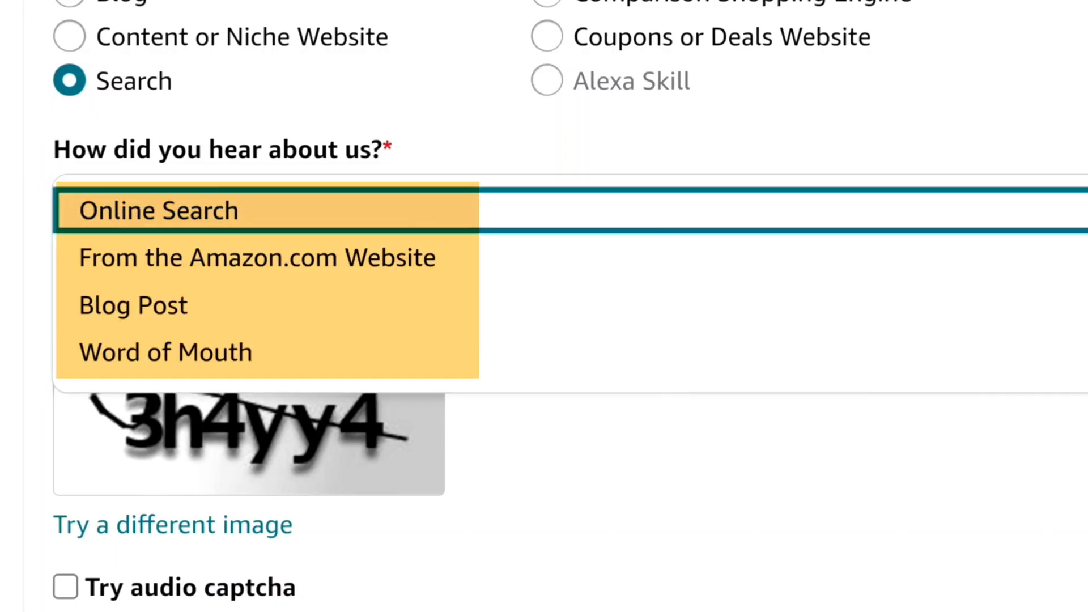
left_click(238, 354)
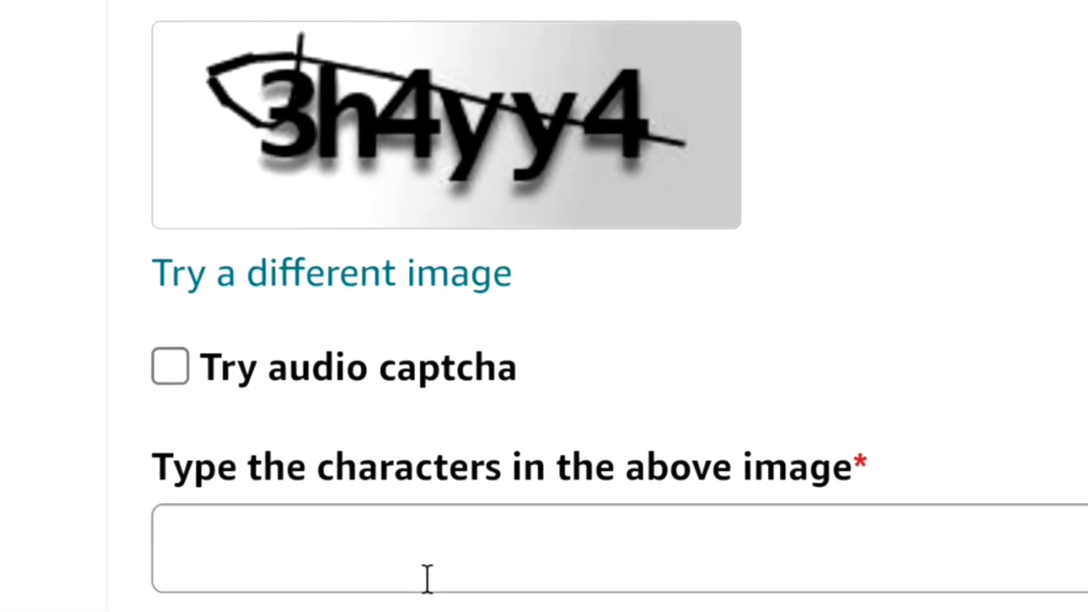
Solve a new captcha image, accept the Operating Agreement, and finish the application
left_click(326, 301)
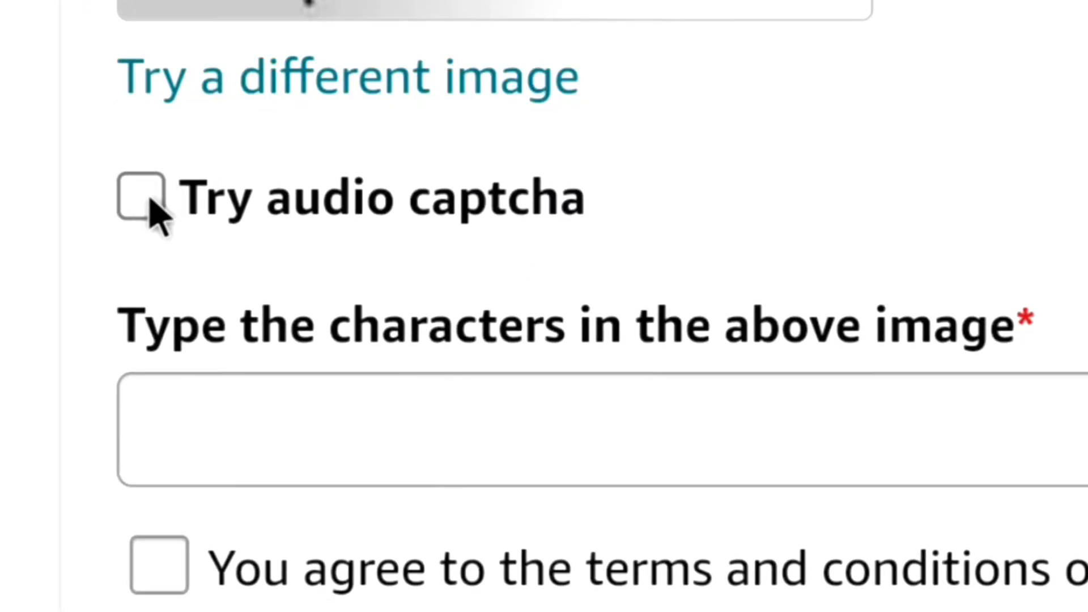
left_click(345, 415)
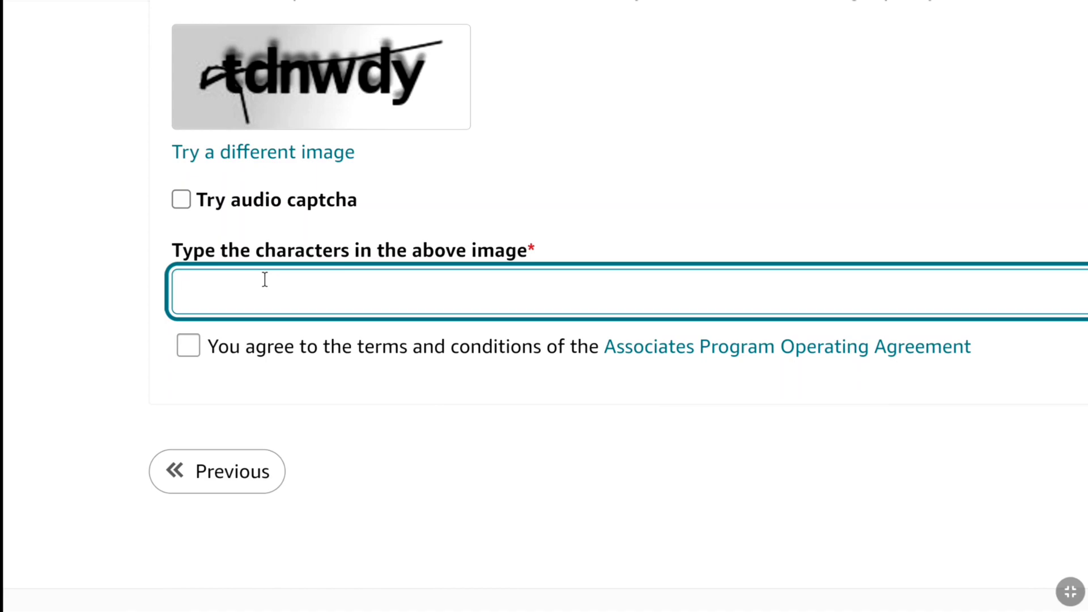
type("tdnwdy")
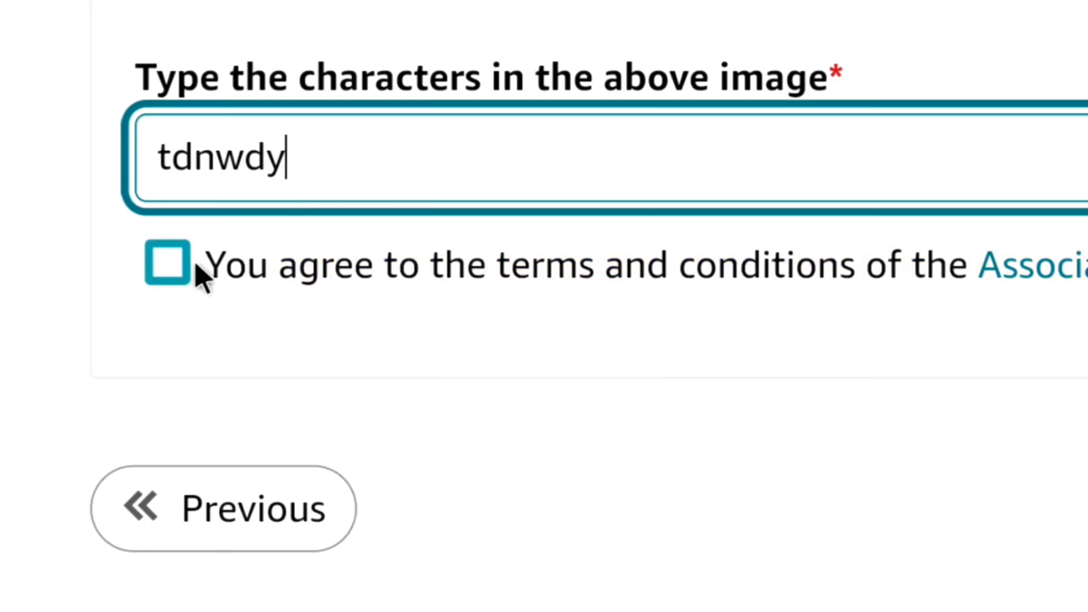
left_click(168, 265)
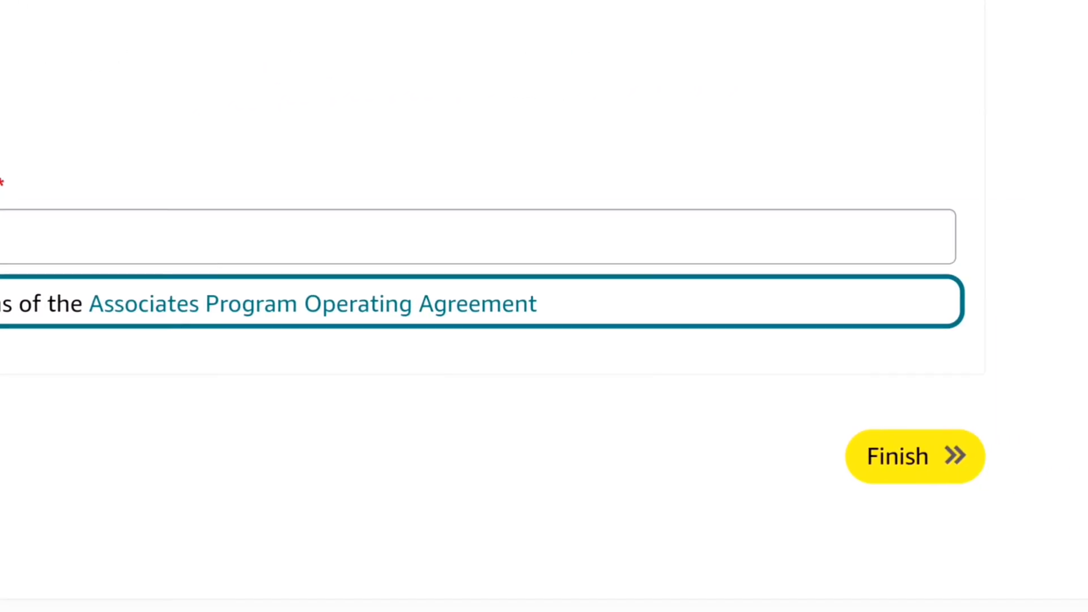
left_click(853, 462)
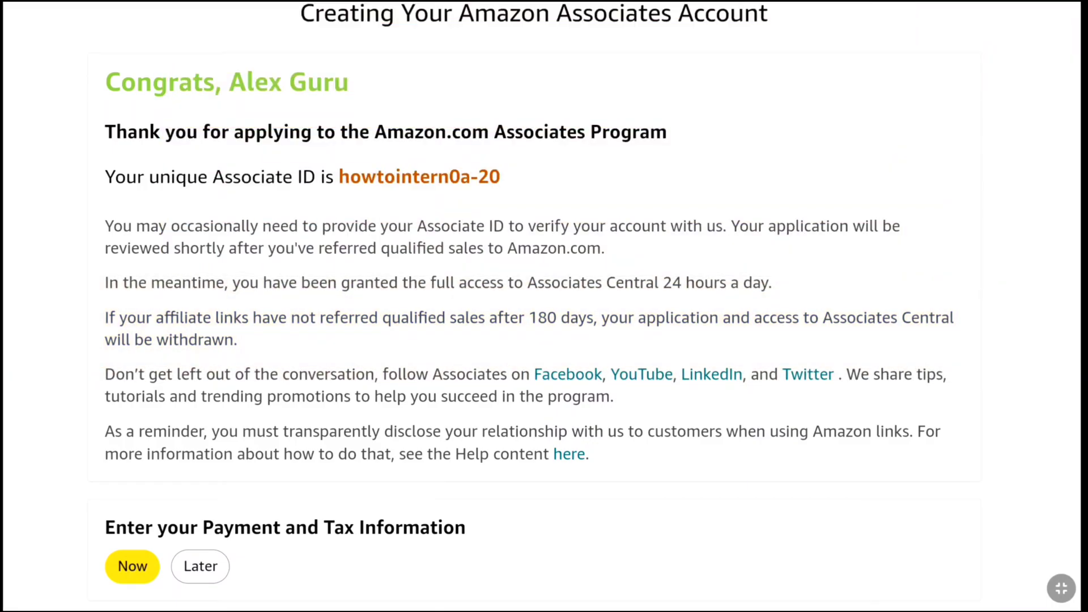
Choose Later for payment and tax information and view the $0.00 Home dashboard
scroll(544, 307, "down", 5)
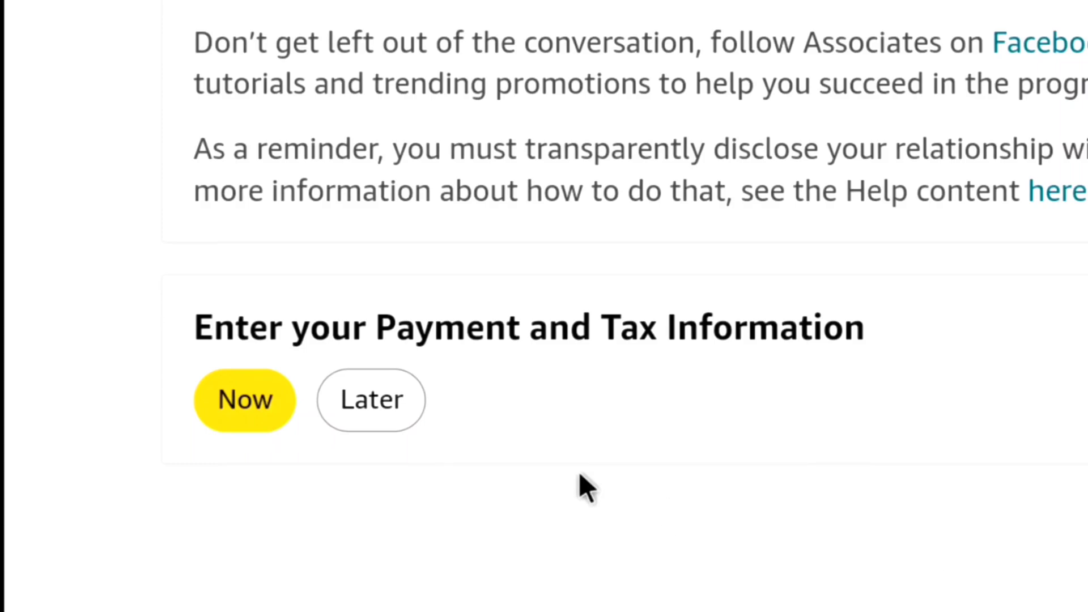
left_click(377, 416)
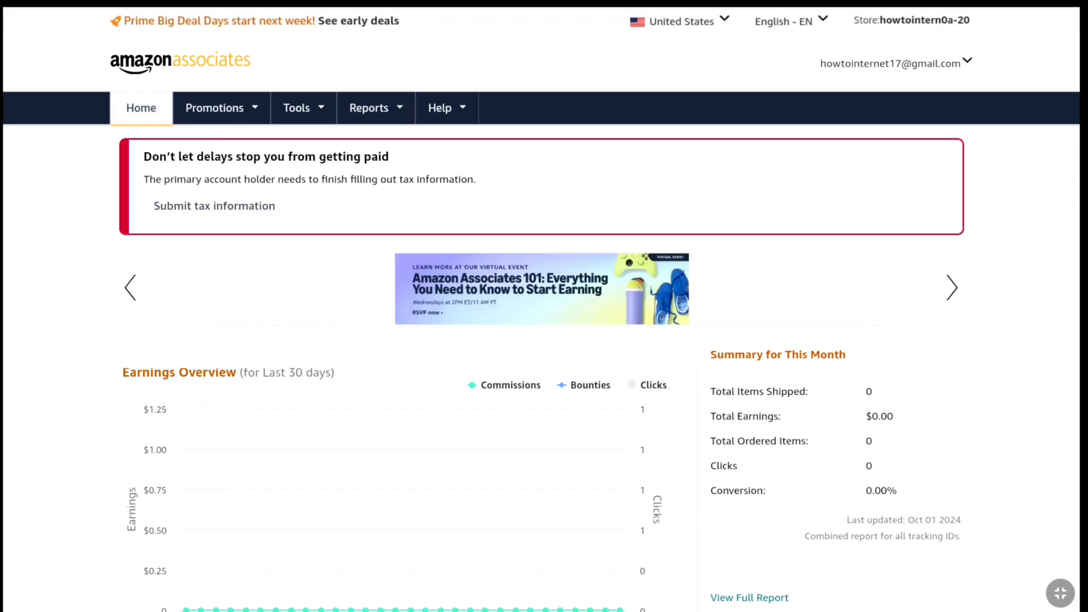
scroll(200, 368, "down", 3)
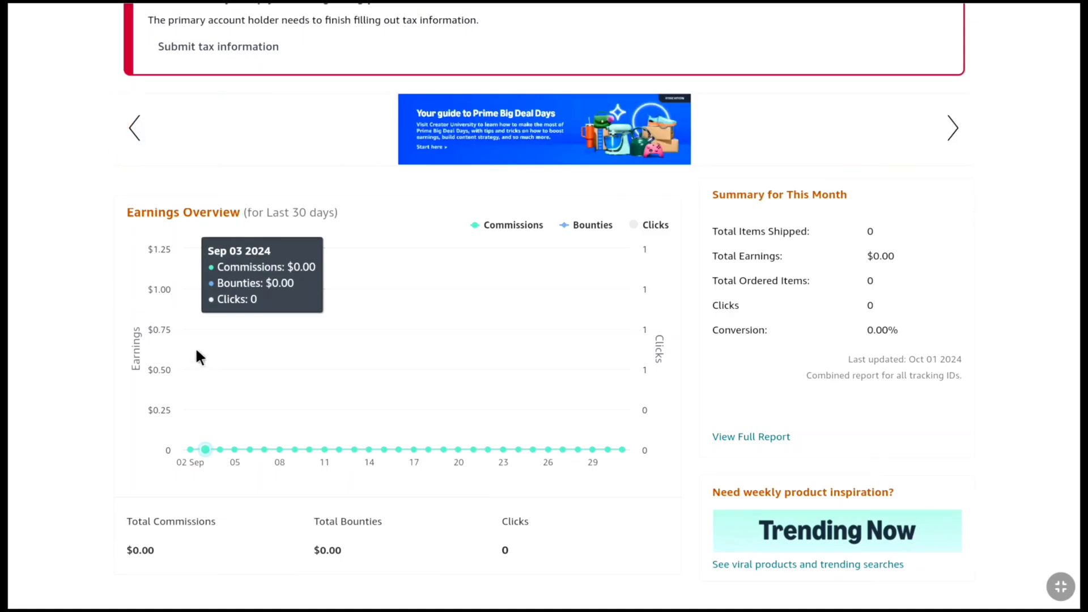
scroll(195, 345, "up", 3)
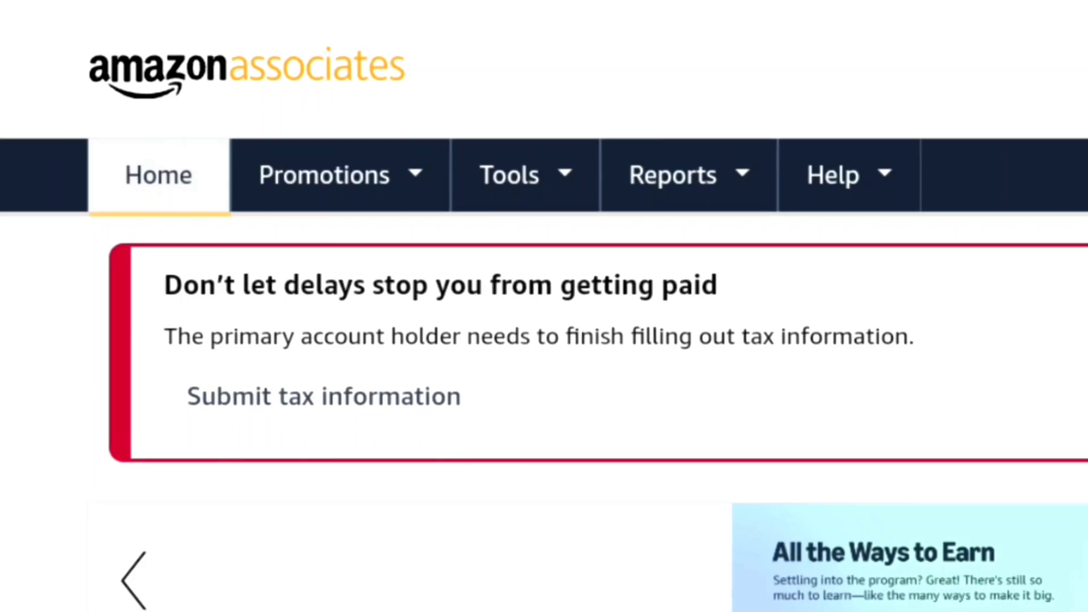
Open Tools > SiteStripe options and toggle Display Status off, then back to Enabled
left_click(315, 109)
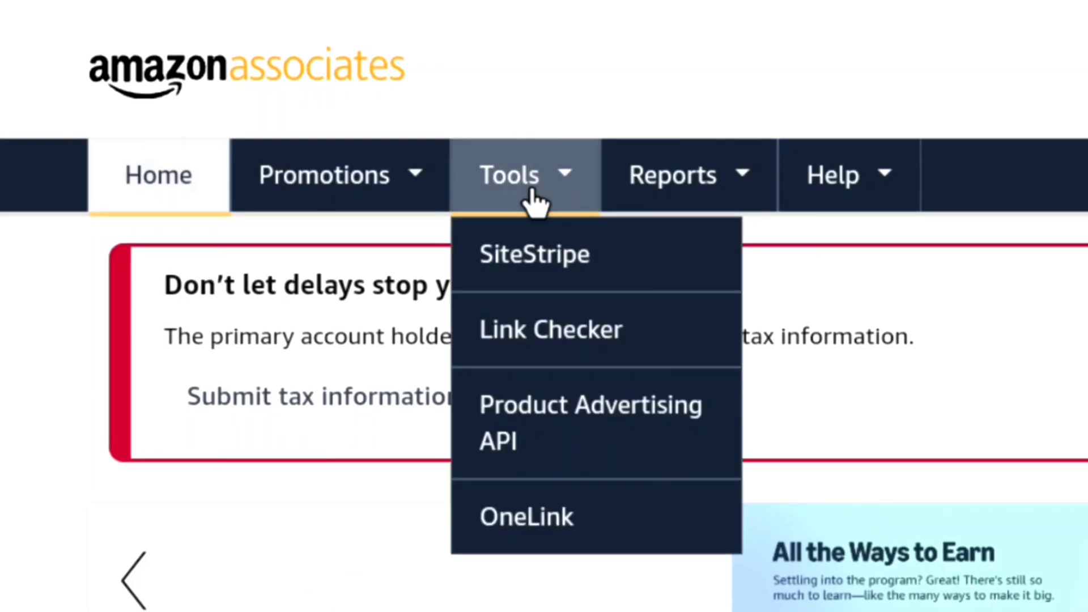
left_click(516, 272)
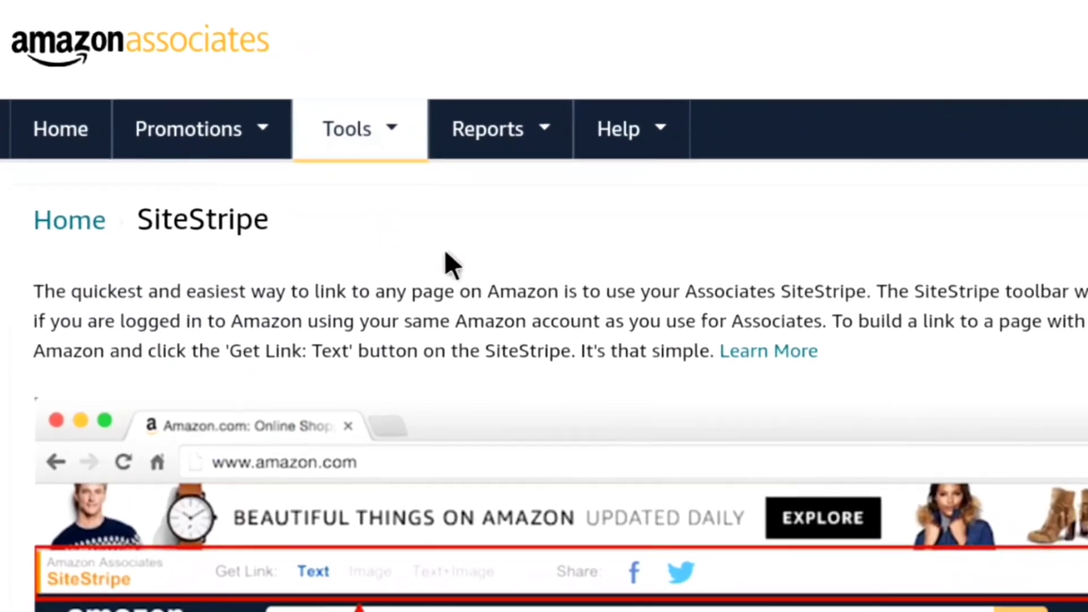
left_click(761, 355)
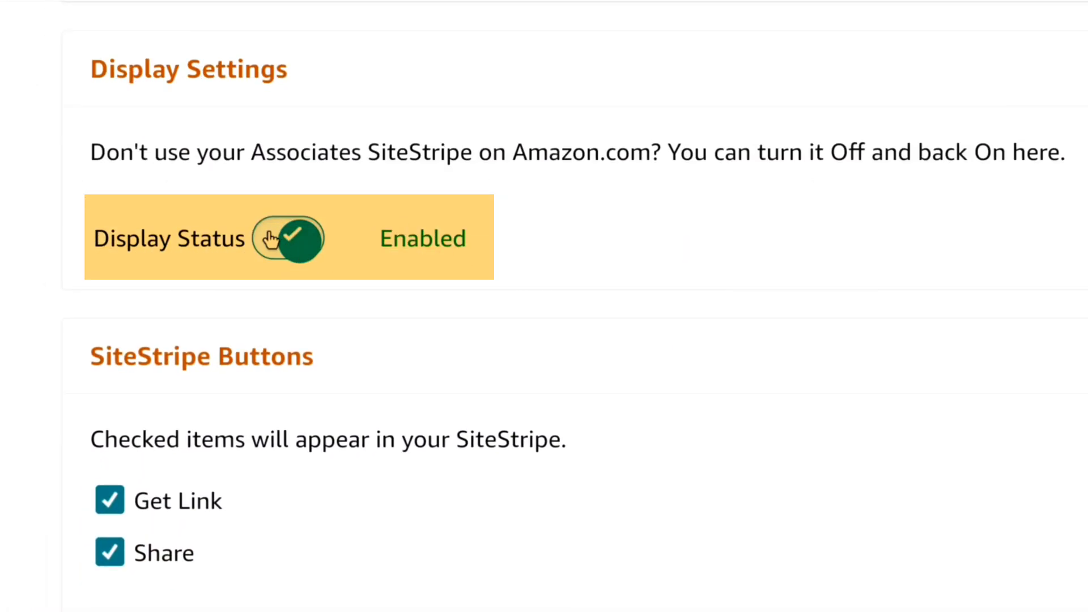
left_click(289, 240)
left_click(307, 247)
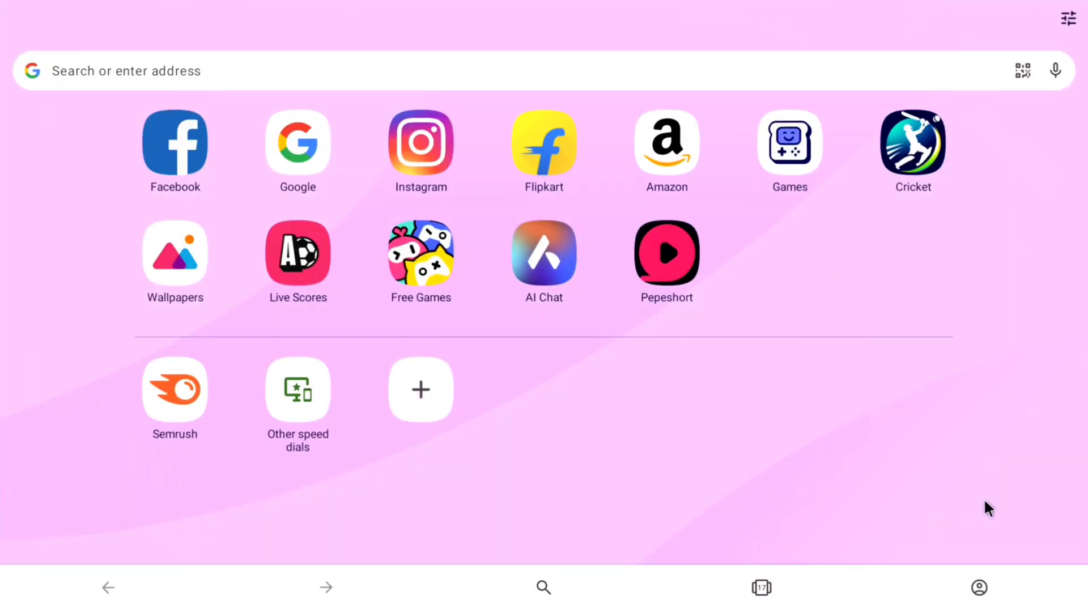
Search Google for 'Amazon US' and open the Amazon.com: US result
left_click(306, 150)
left_click(368, 239)
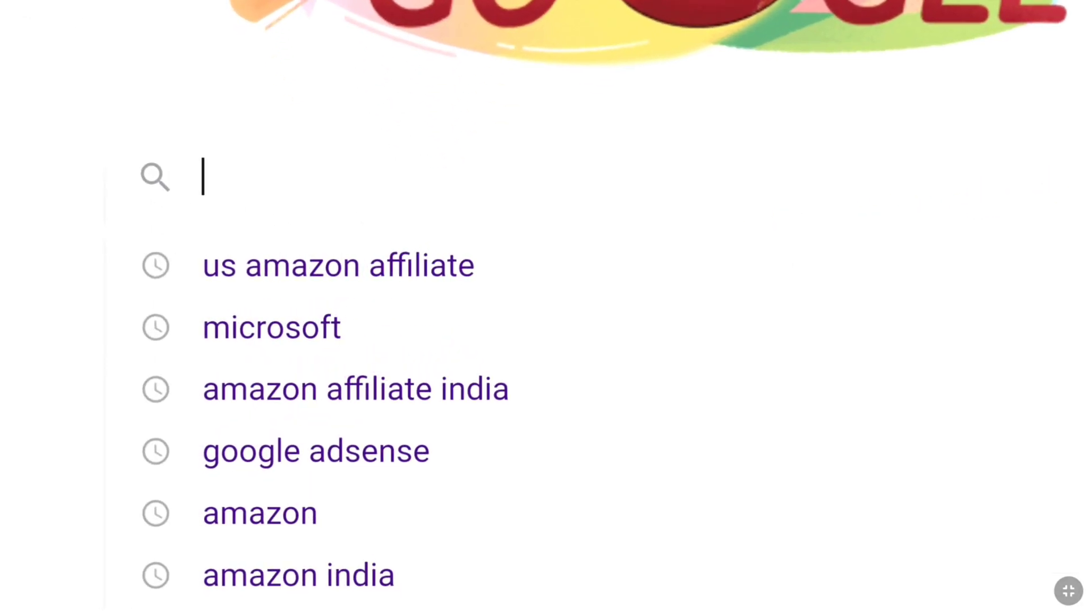
type("Amazon US")
key("Return")
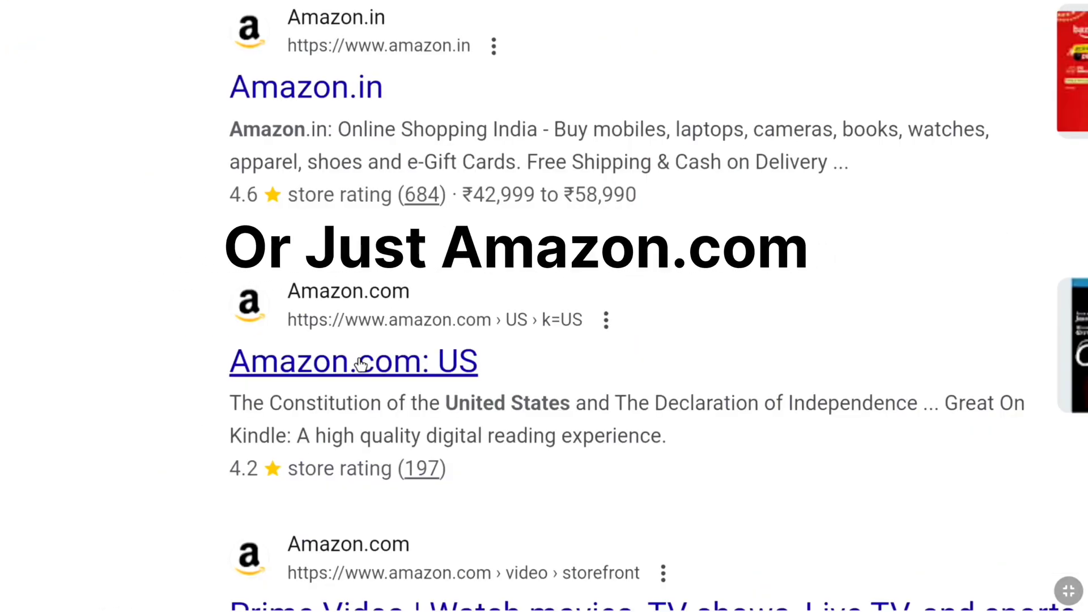
left_click(354, 365)
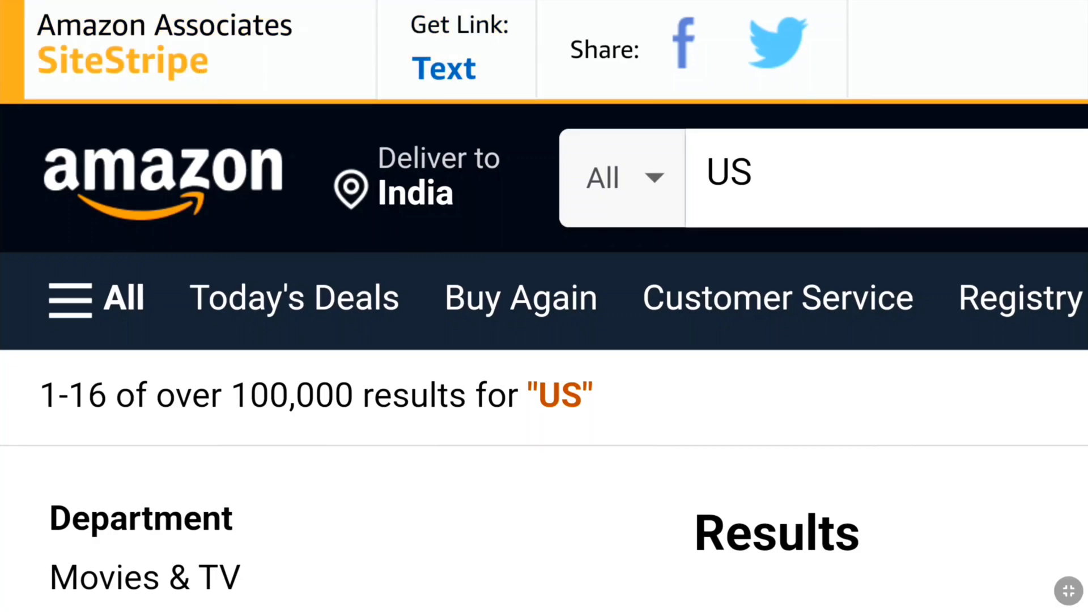
Search Amazon for 'Rode NT USB Plus' and open the $167.00 RØDE NT-USB+ product page
left_click(762, 171)
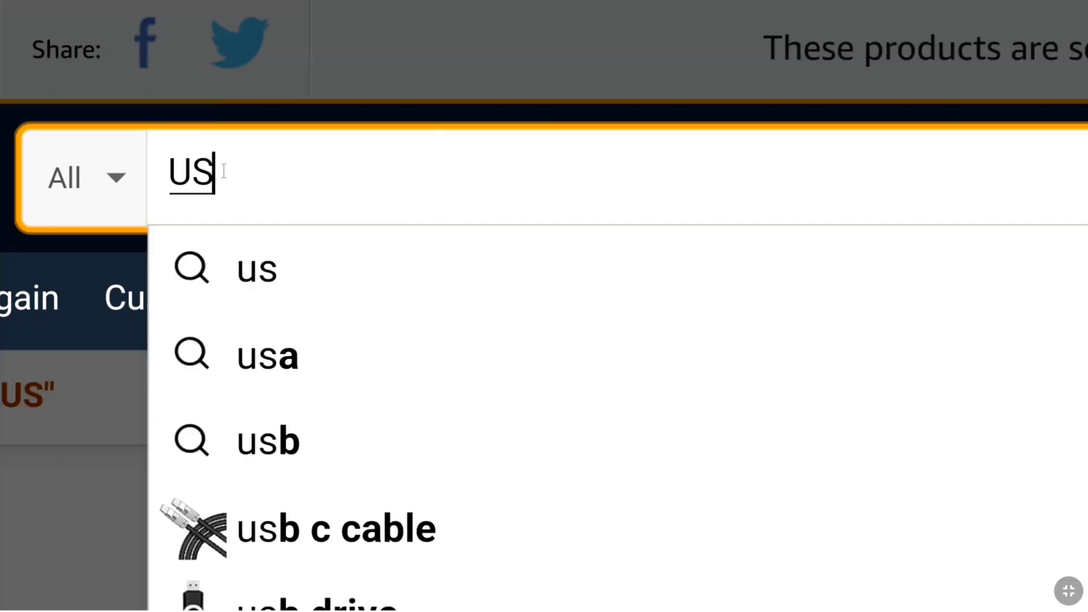
key("BackSpace")
key("BackSpace")
type("Rode NT")
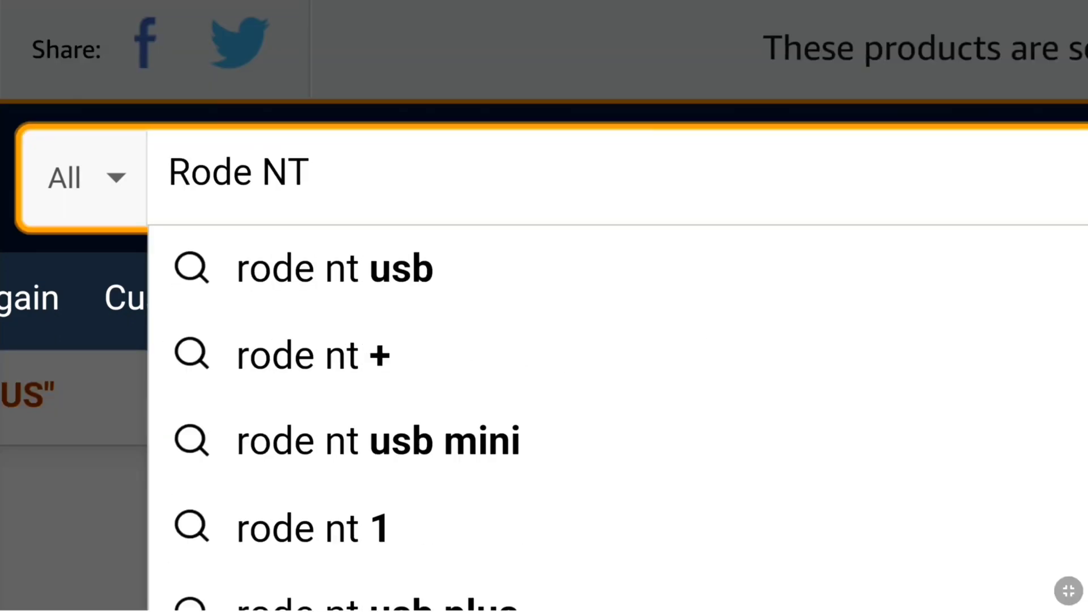
type(" USB Plus")
key("Return")
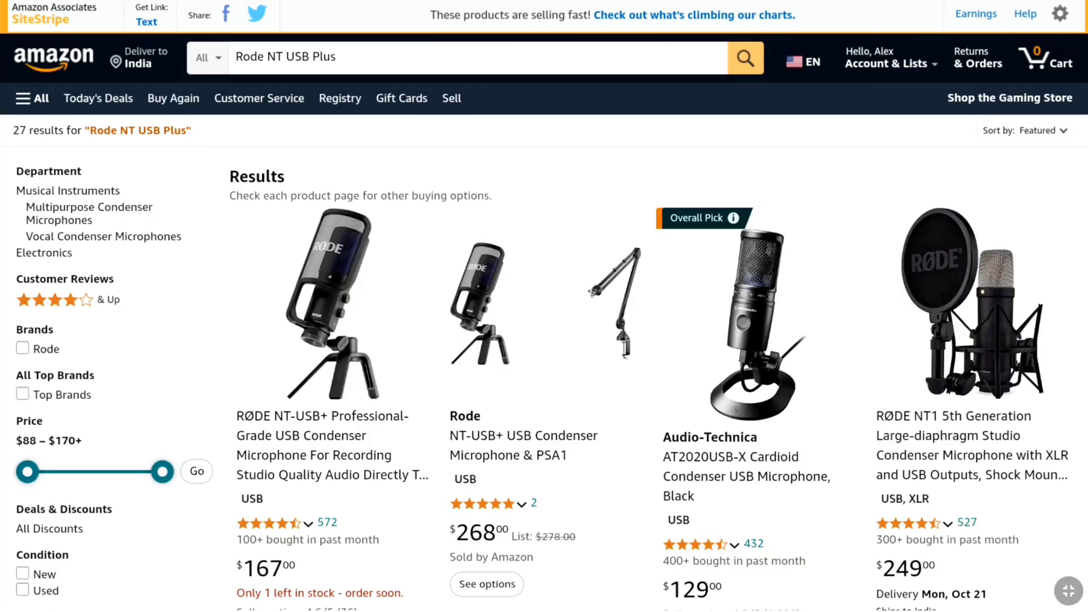
scroll(320, 269, "down", 2)
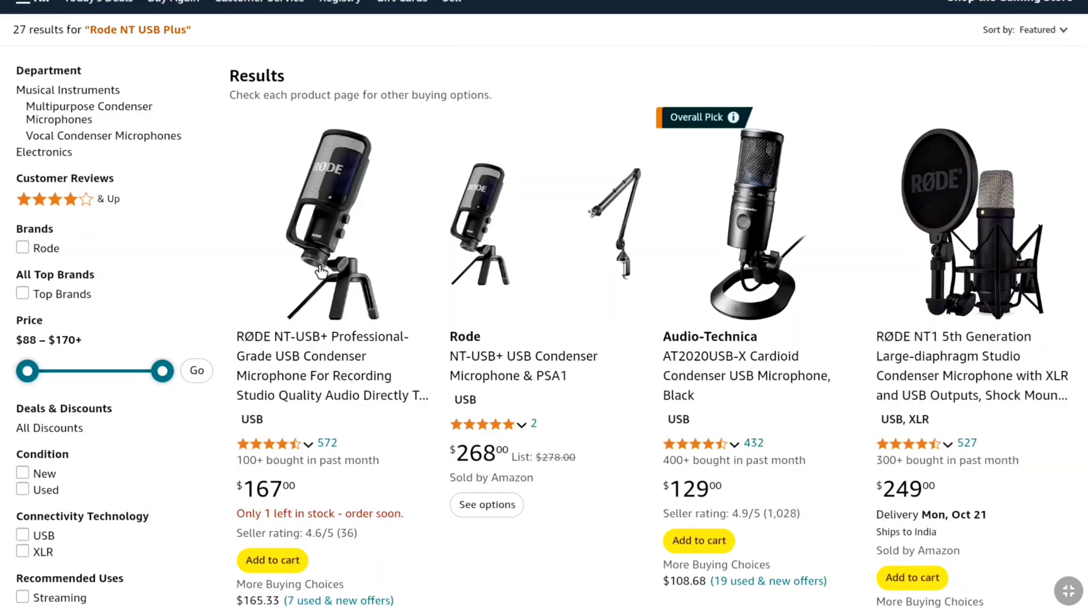
left_click(295, 360)
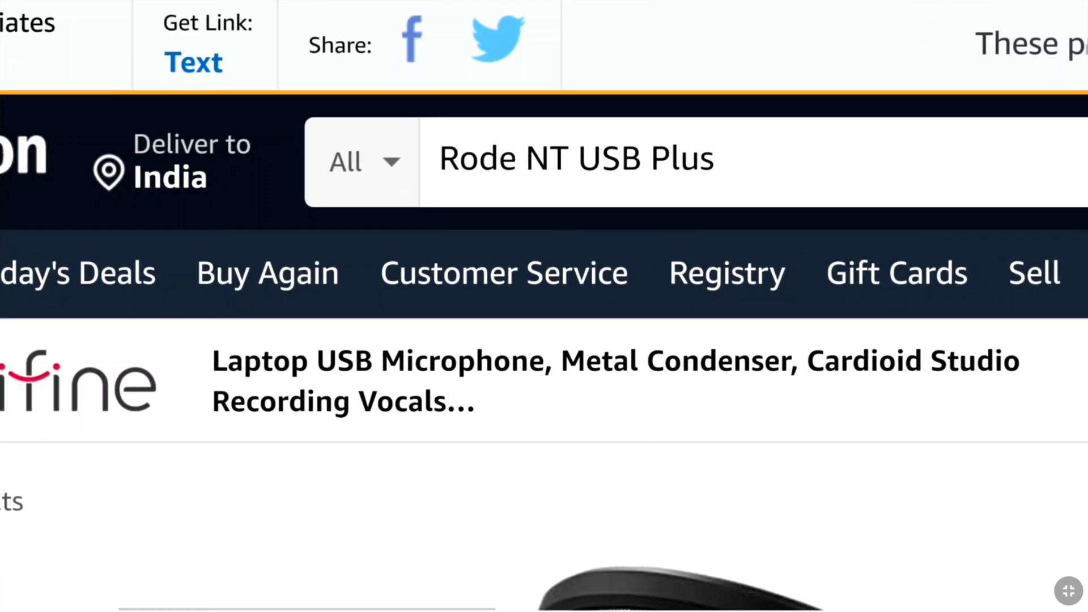
double_click(1019, 45)
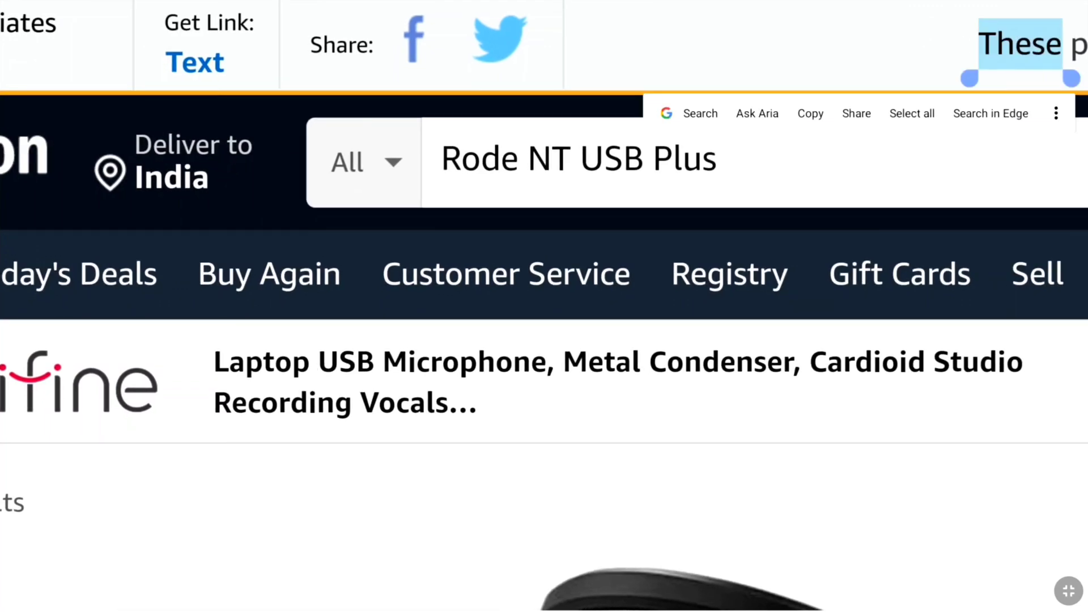
Create a SiteStripe text link for the RØDE NT-USB+ page, viewing the full link, then the short amzn.to link
left_click(198, 63)
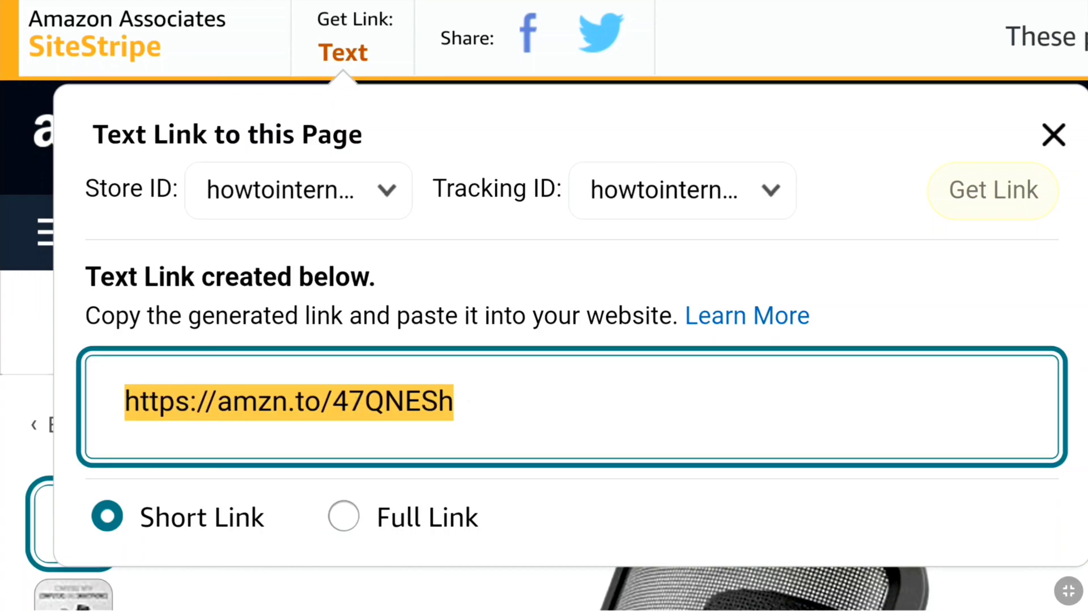
left_click(344, 515)
scroll(471, 408, "down", 4)
scroll(468, 413, "up", 3)
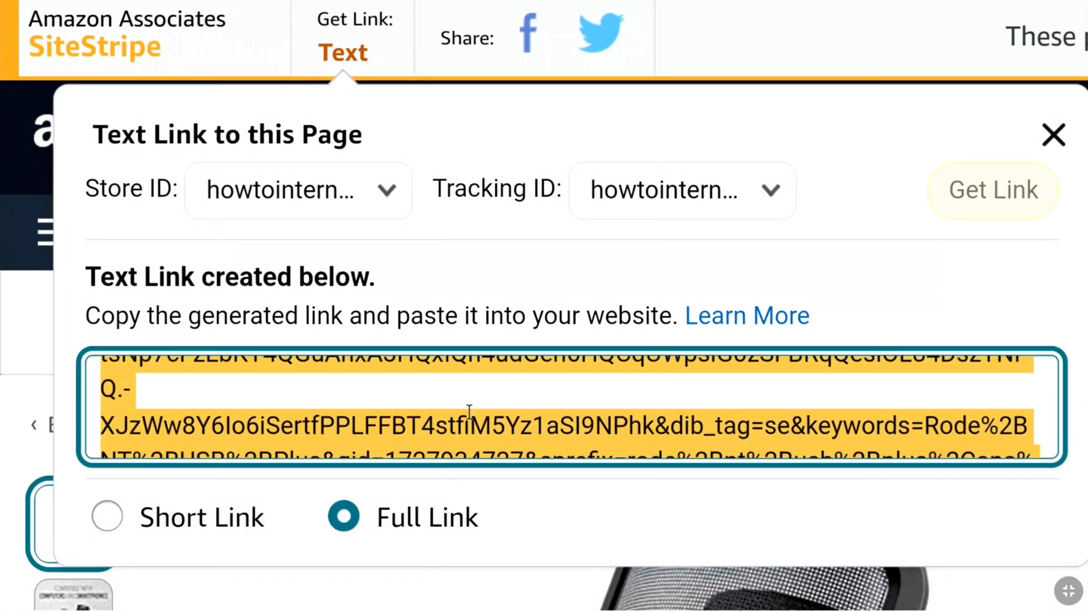
scroll(468, 413, "up", 2)
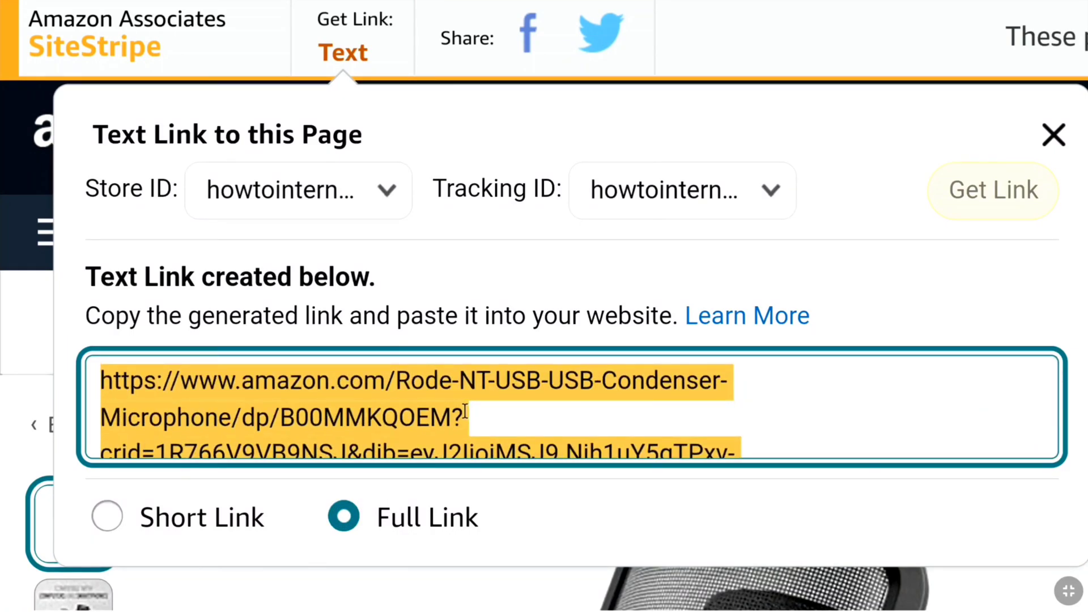
left_click(114, 510)
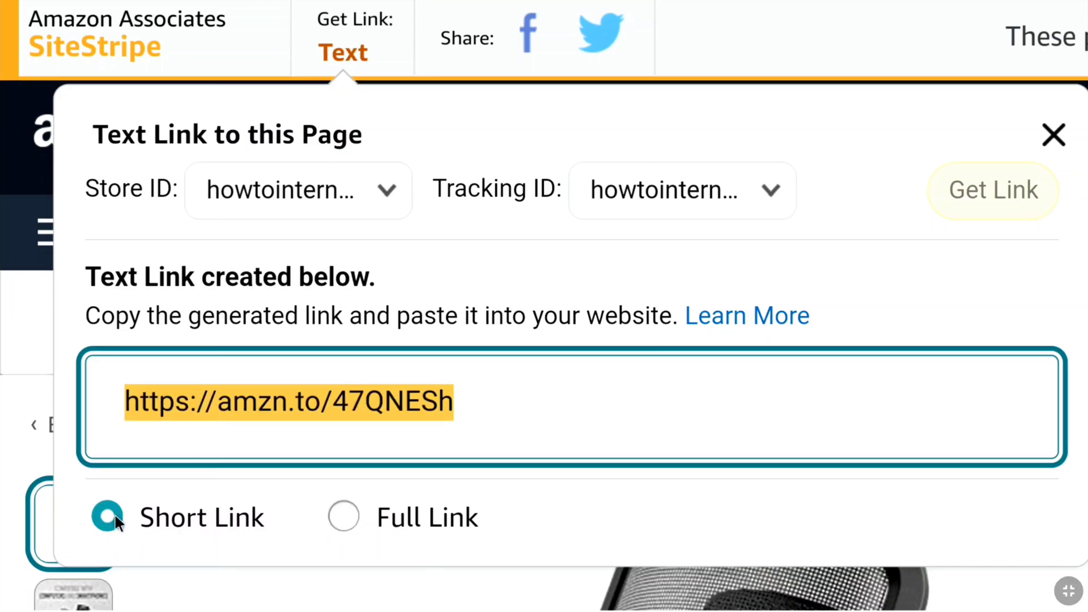